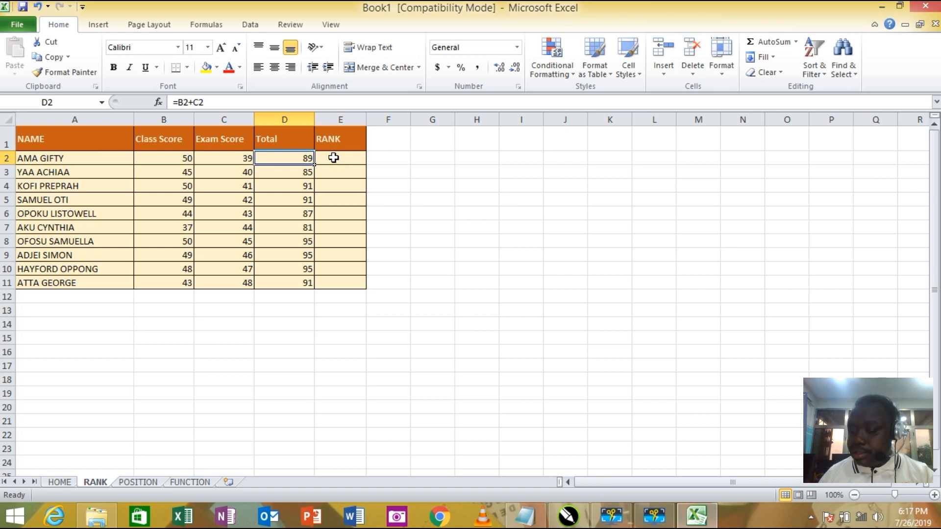
# - Custom sort the table A1:E11 by Total on values, in Largest to Smallest order
pyautogui.click(234, 327)
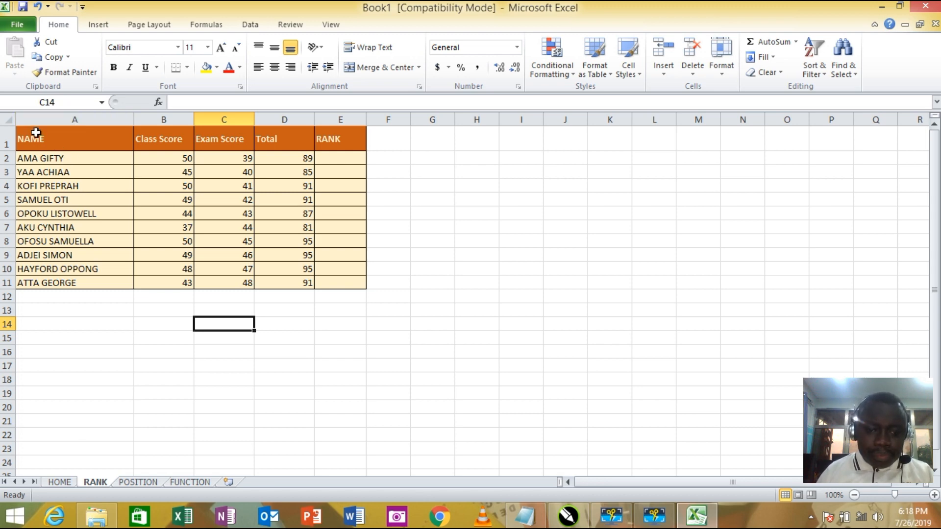
pyautogui.moveTo(32, 135); pyautogui.dragTo(339, 283)
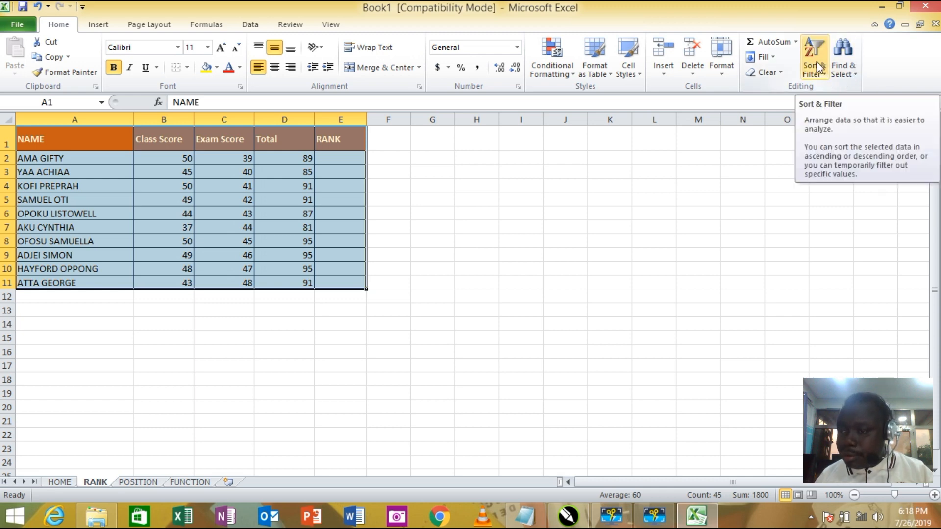
pyautogui.click(815, 74)
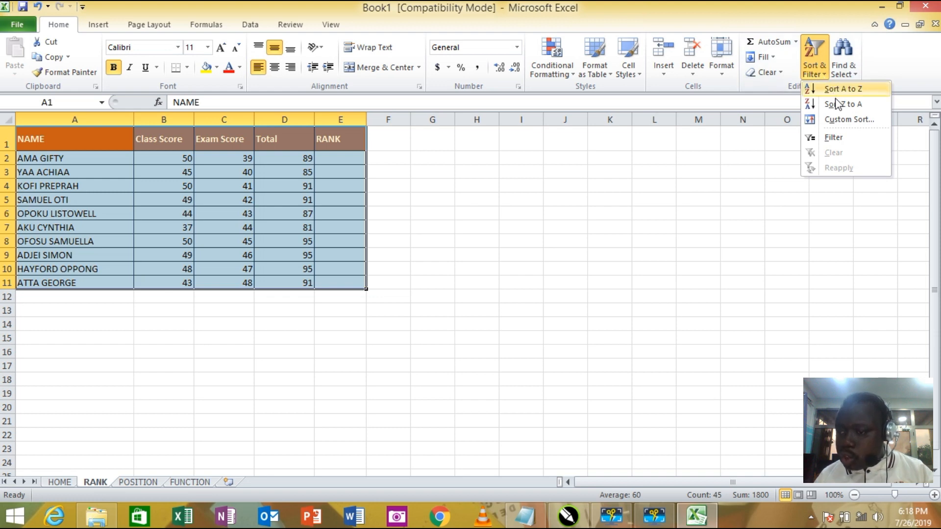
pyautogui.click(850, 122)
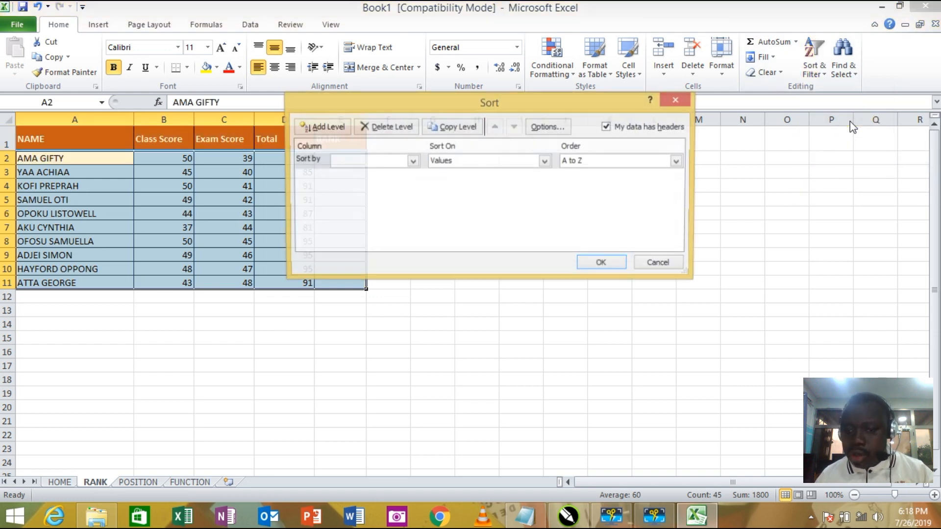
pyautogui.moveTo(480, 96); pyautogui.dragTo(566, 69)
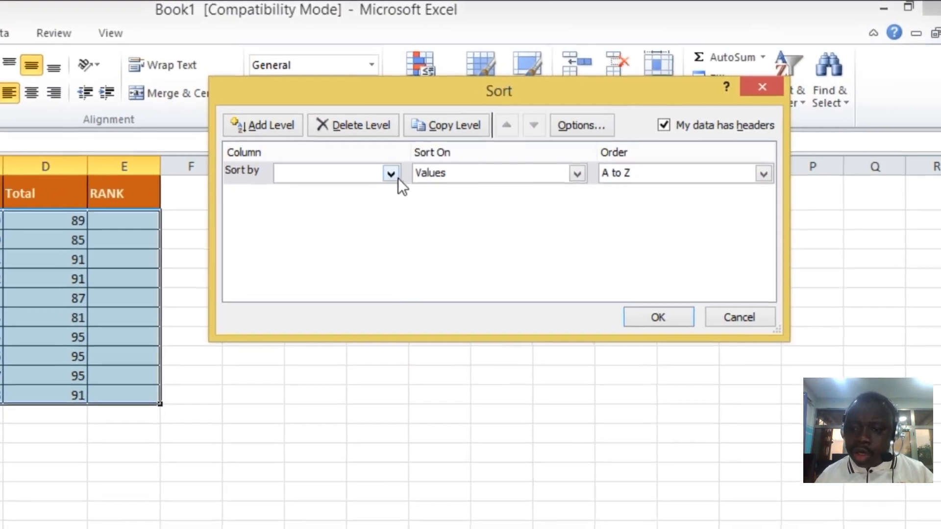
pyautogui.click(408, 167)
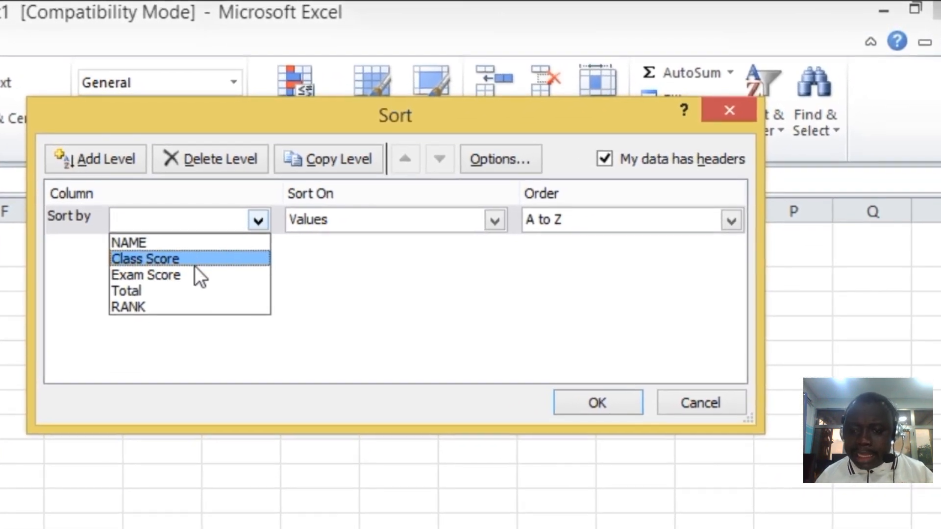
pyautogui.click(178, 290)
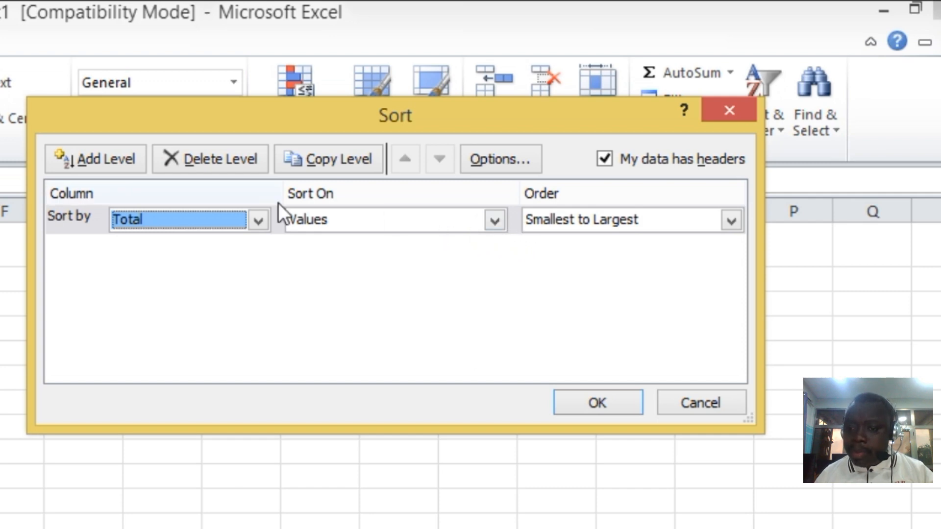
pyautogui.click(491, 223)
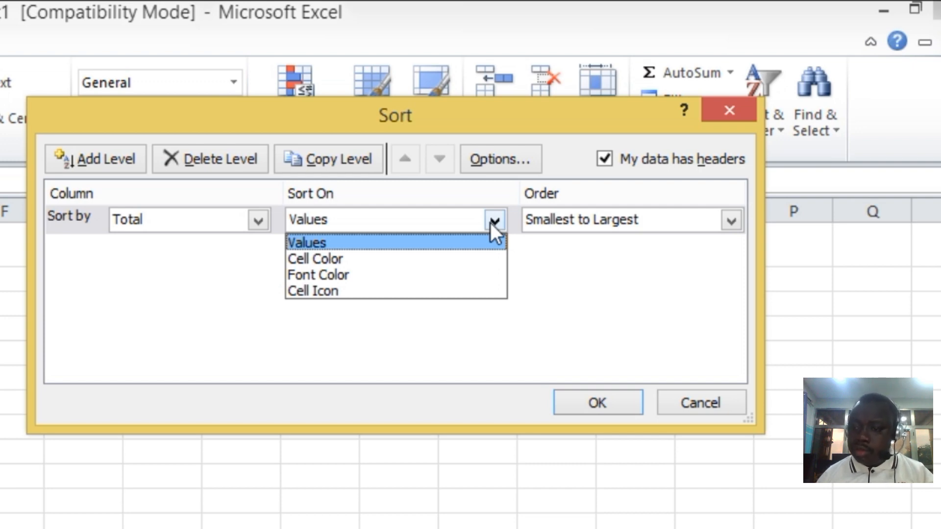
pyautogui.click(581, 287)
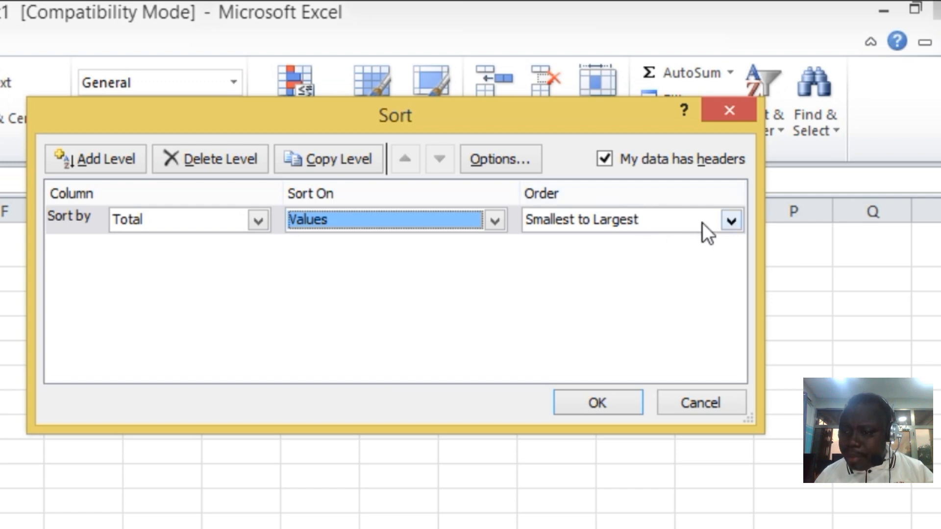
pyautogui.click(731, 220)
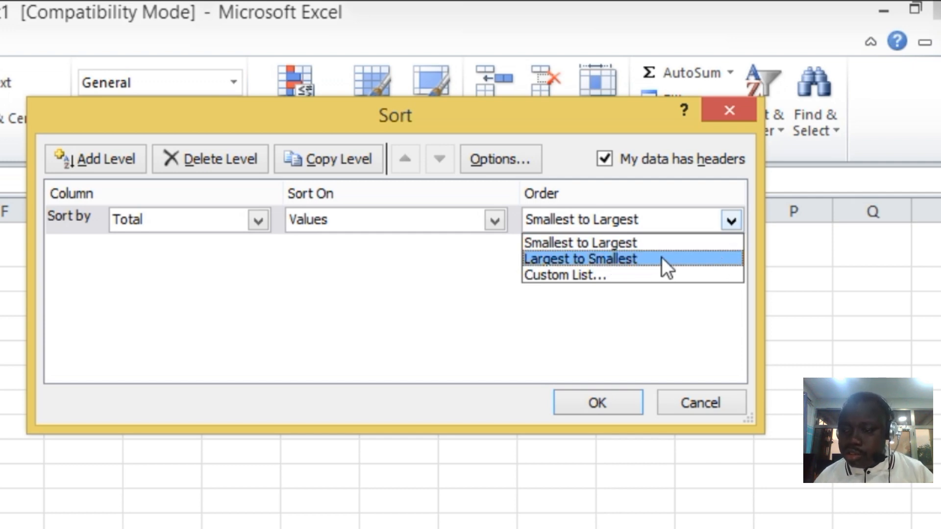
pyautogui.click(555, 259)
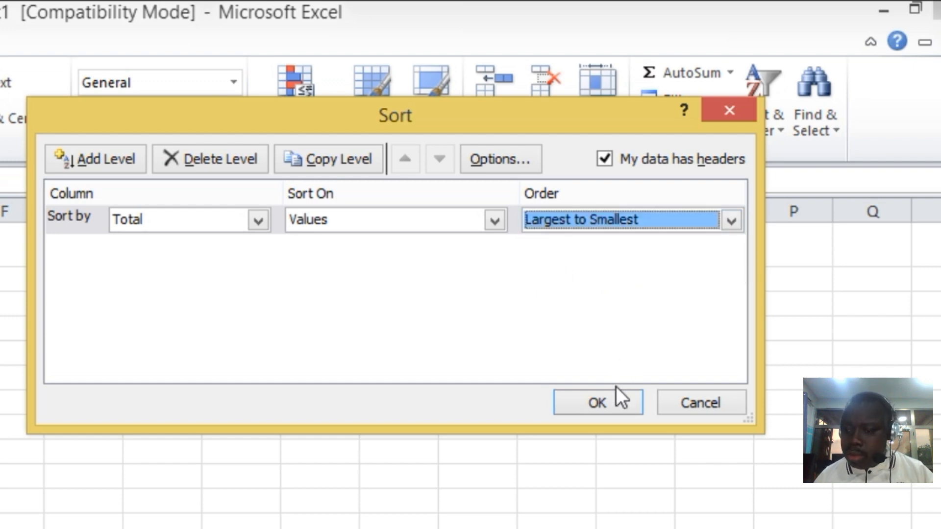
pyautogui.click(598, 398)
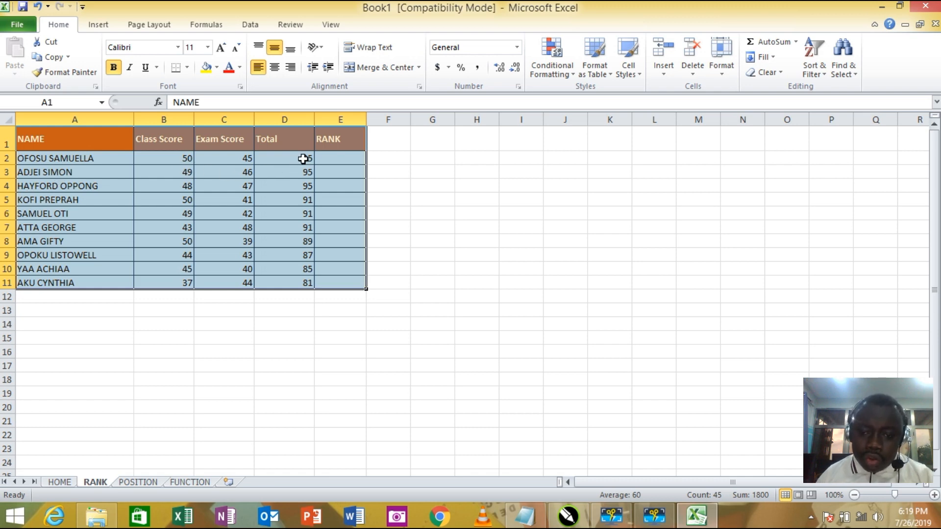
# - Examine the sorted totals one by one in cells D2 through D11
pyautogui.click(303, 158)
pyautogui.click(298, 172)
pyautogui.click(301, 187)
pyautogui.click(301, 202)
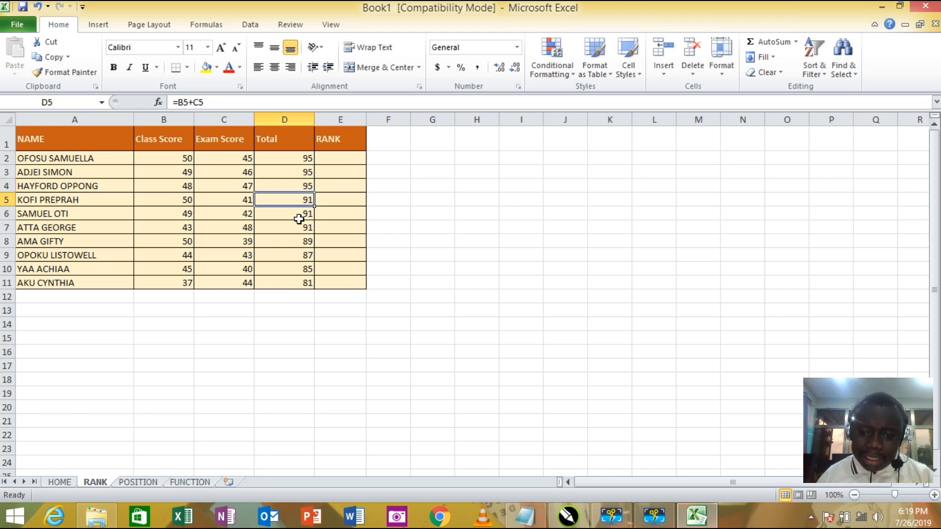
pyautogui.click(299, 218)
pyautogui.click(299, 229)
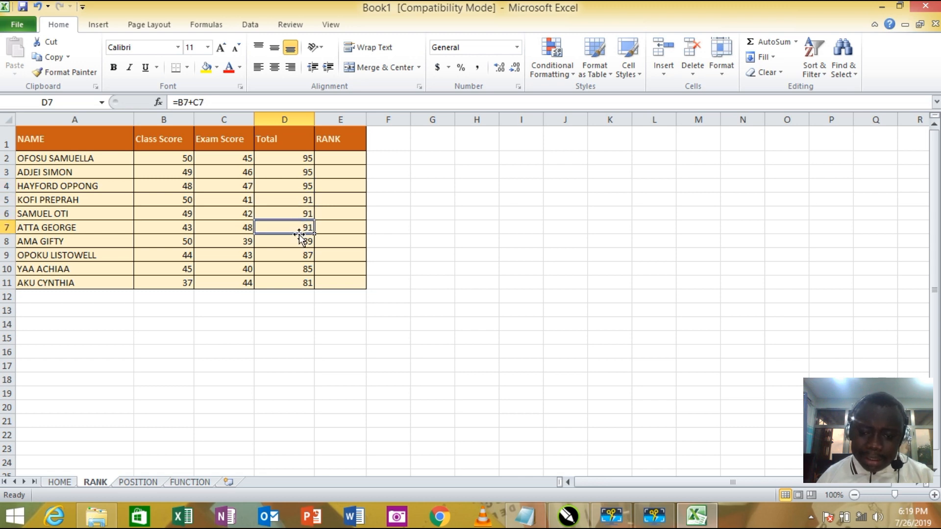
pyautogui.click(298, 240)
pyautogui.click(298, 255)
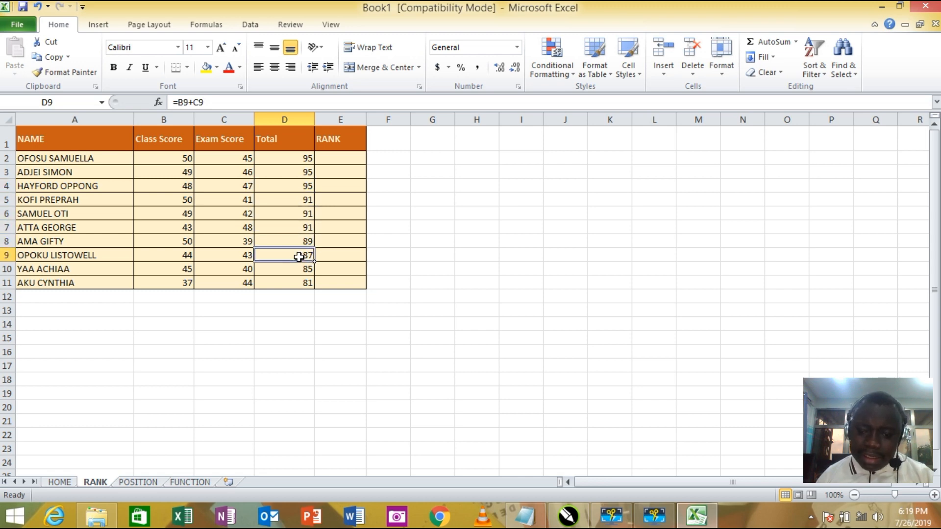
pyautogui.click(299, 269)
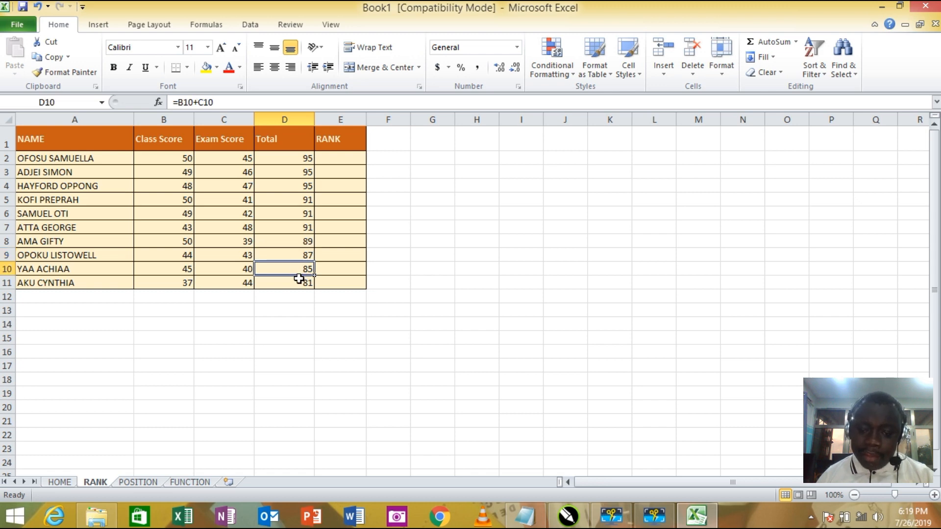
pyautogui.click(300, 284)
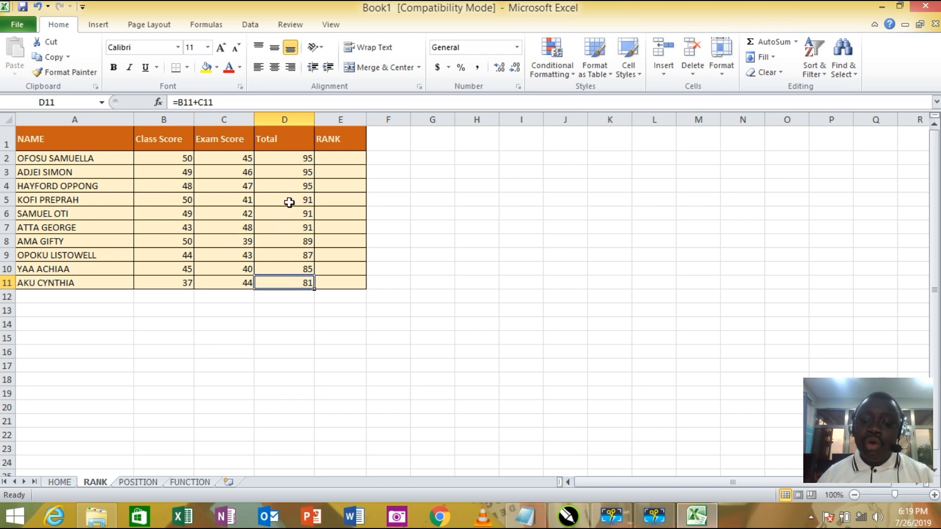
# - Sort the table A1:E11 alphabetically from A to Z by the NAME column
pyautogui.click(310, 327)
pyautogui.moveTo(40, 141); pyautogui.dragTo(344, 288)
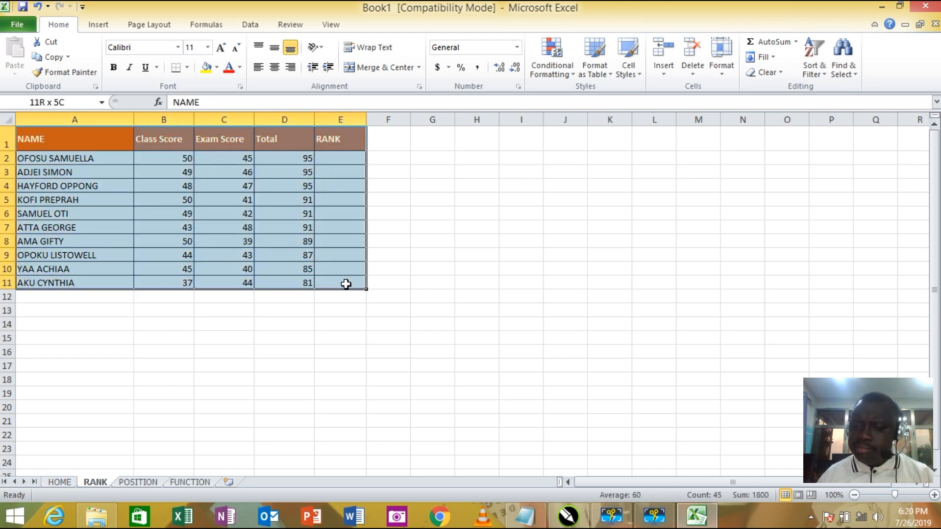
pyautogui.click(816, 72)
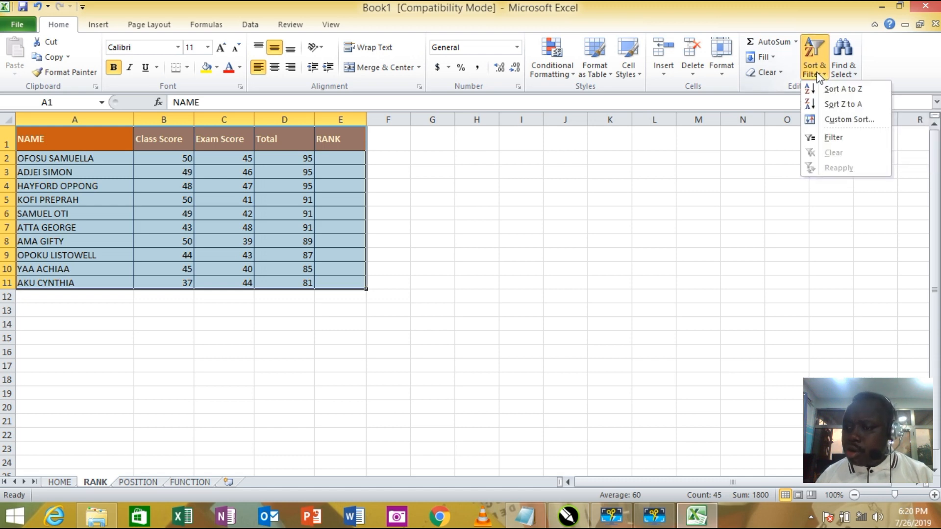
pyautogui.click(841, 90)
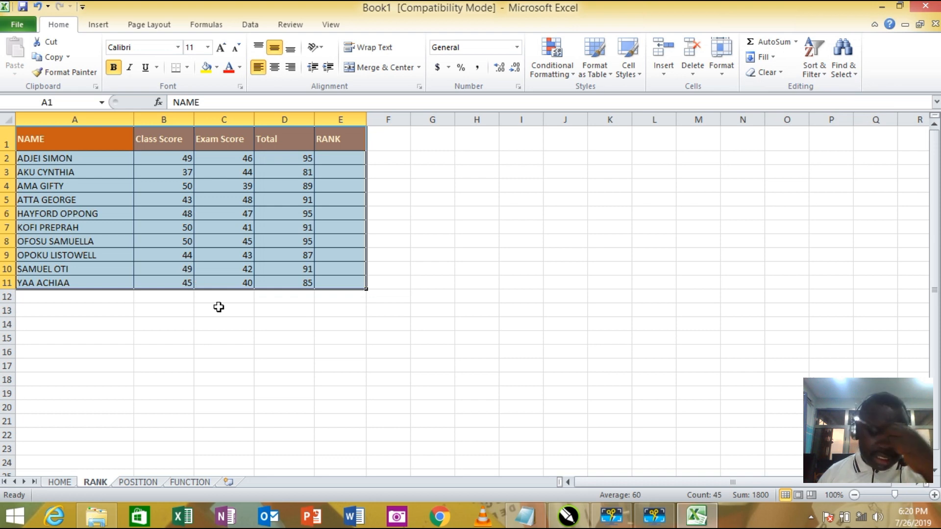
pyautogui.click(432, 250)
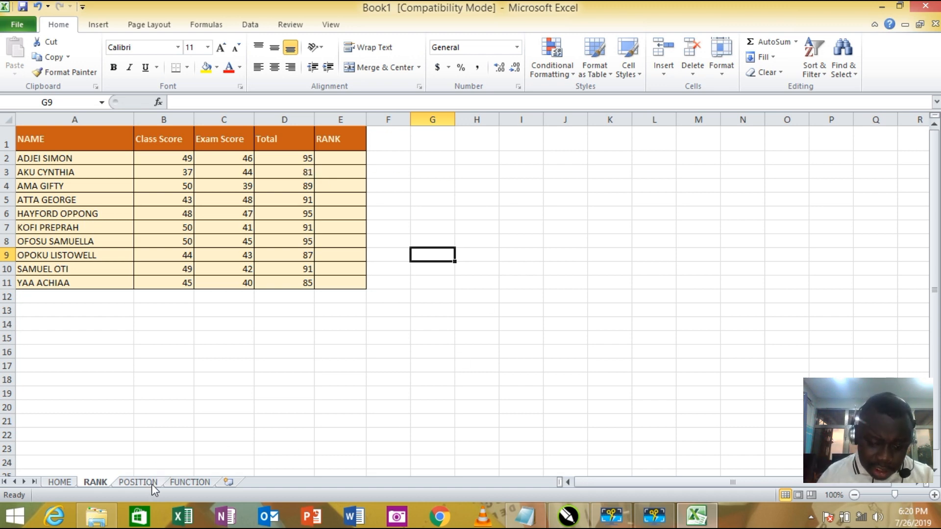
# - Review the RANK syntax on the FUNCTION sheet, and start a RANK formula in cell E2 of the RANK sheet
pyautogui.click(190, 482)
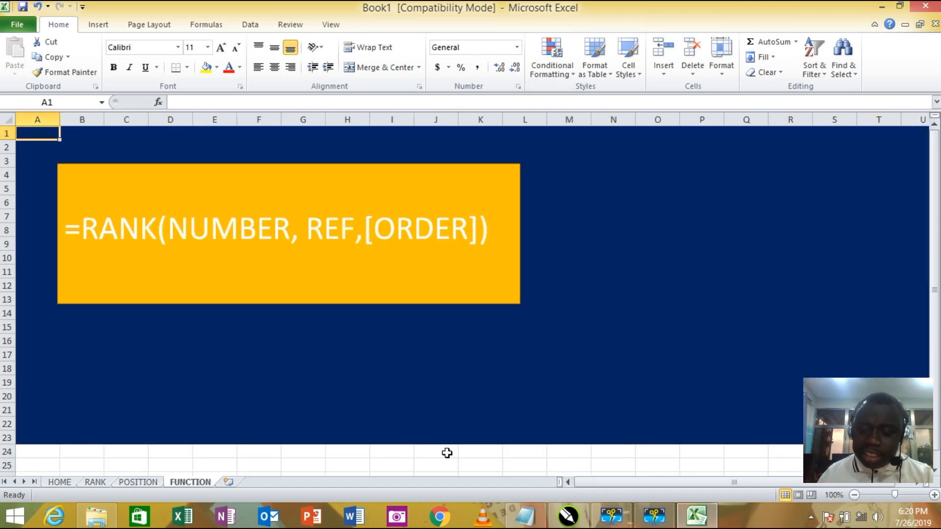
pyautogui.click(616, 452)
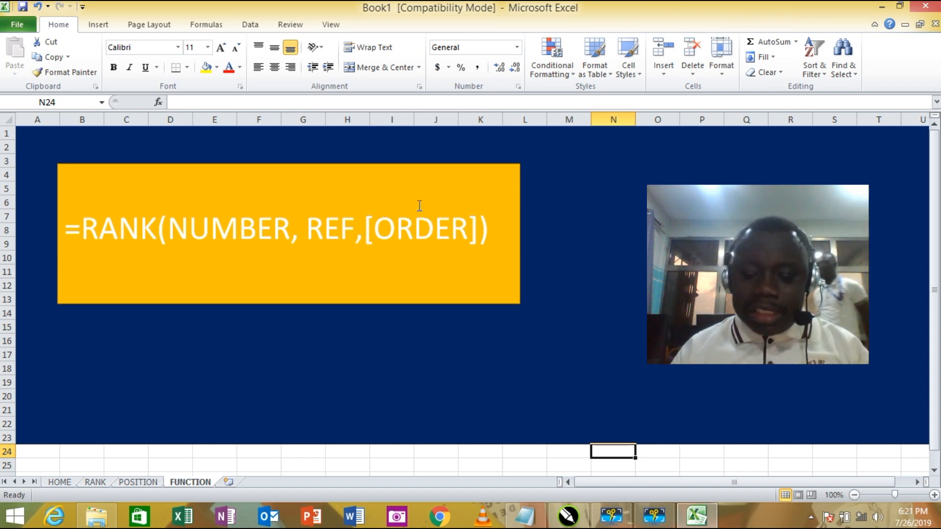
pyautogui.click(96, 482)
pyautogui.click(431, 172)
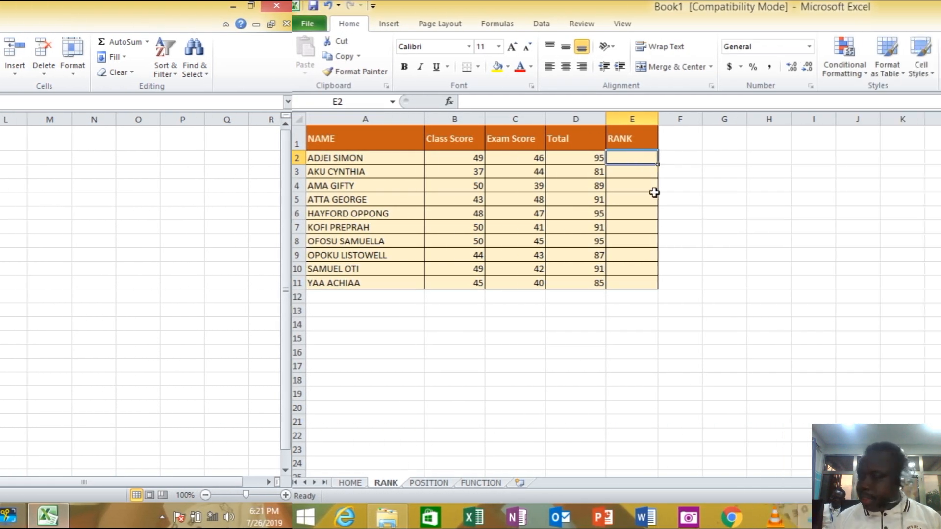
pyautogui.write('=')
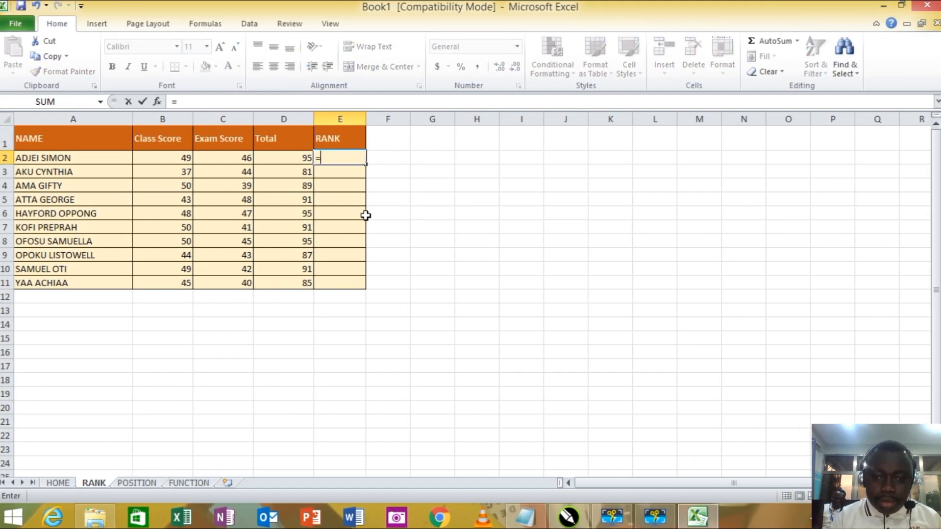
pyautogui.write('rank')
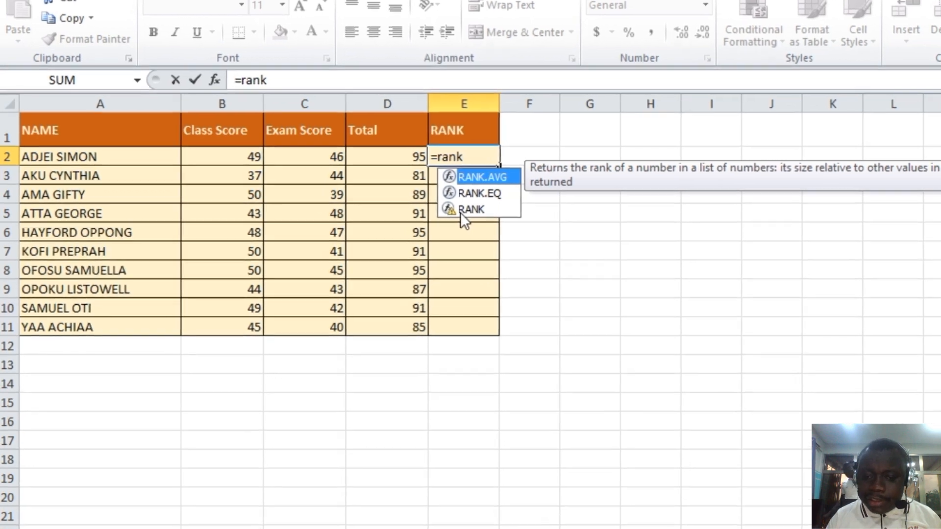
pyautogui.doubleClick(509, 214)
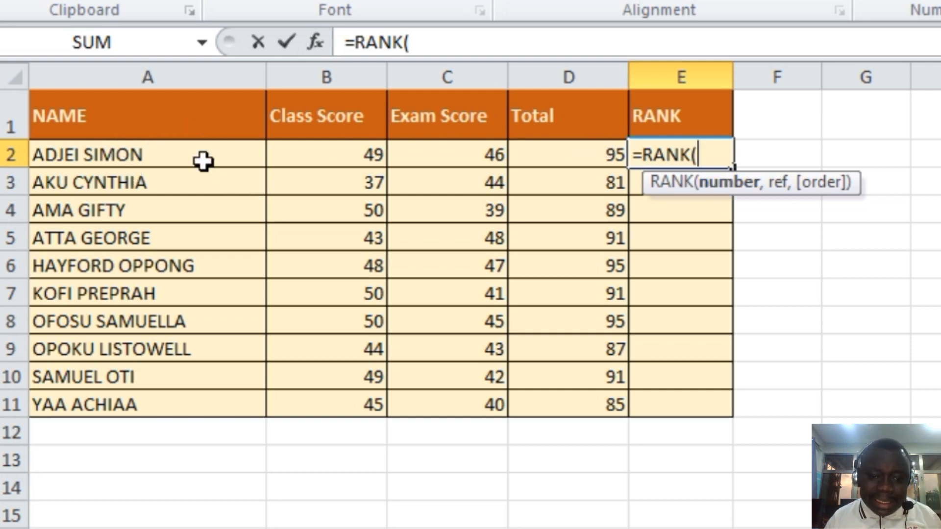
# - Complete the E2 formula as =RANK(D2,D2:D11), with D2 as the number and D2:D11 as the reference
pyautogui.click(586, 154)
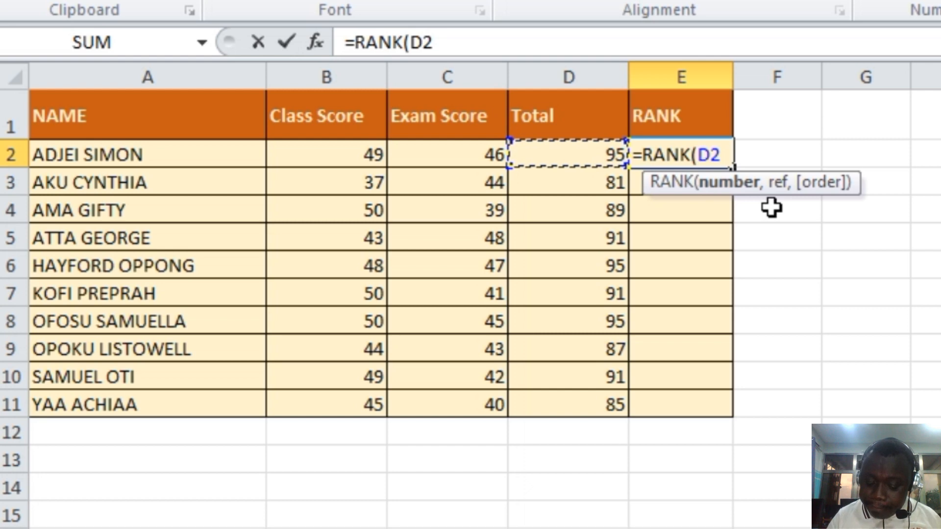
pyautogui.write(',')
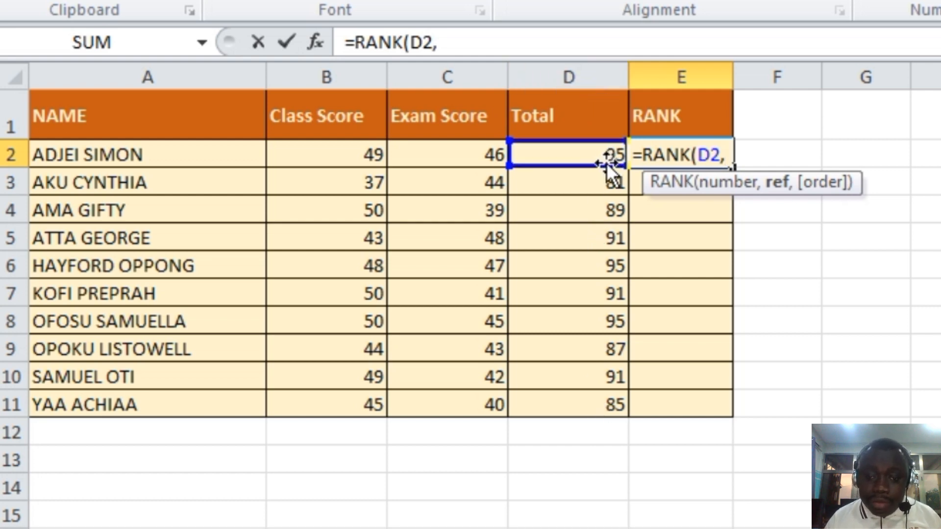
pyautogui.click(591, 155)
pyautogui.moveTo(590, 156); pyautogui.dragTo(571, 405)
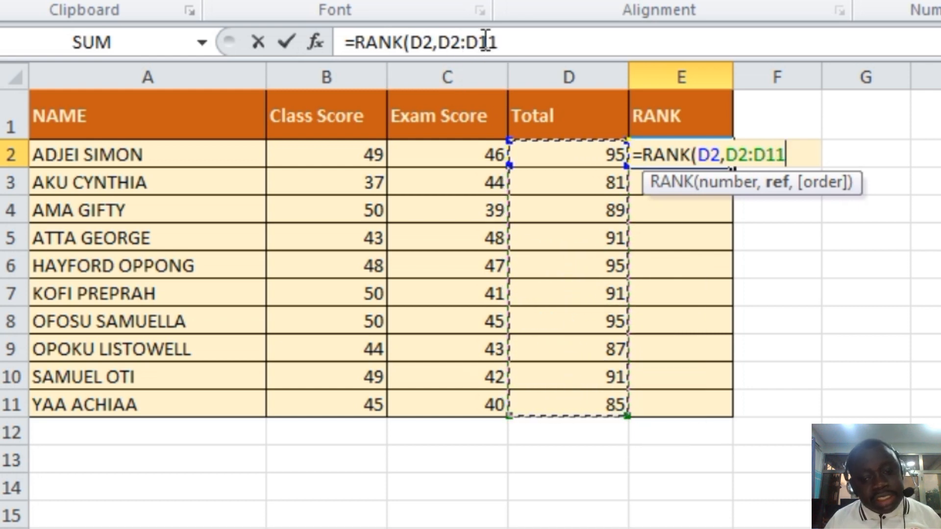
pyautogui.click(519, 42)
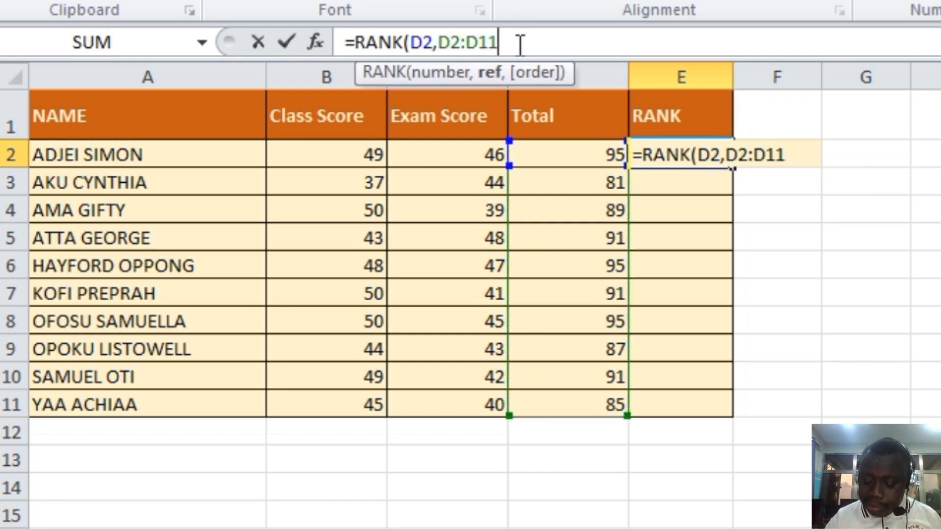
pyautogui.write(')')
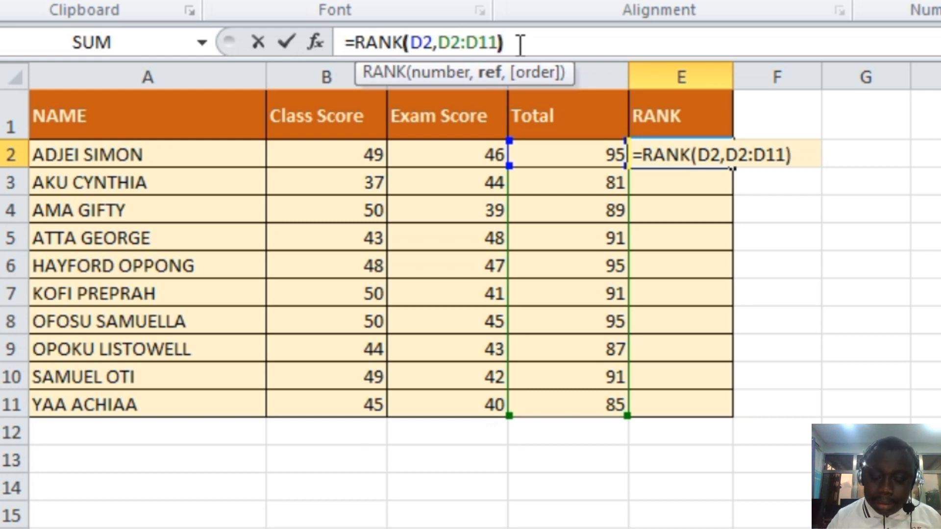
pyautogui.press('Return')
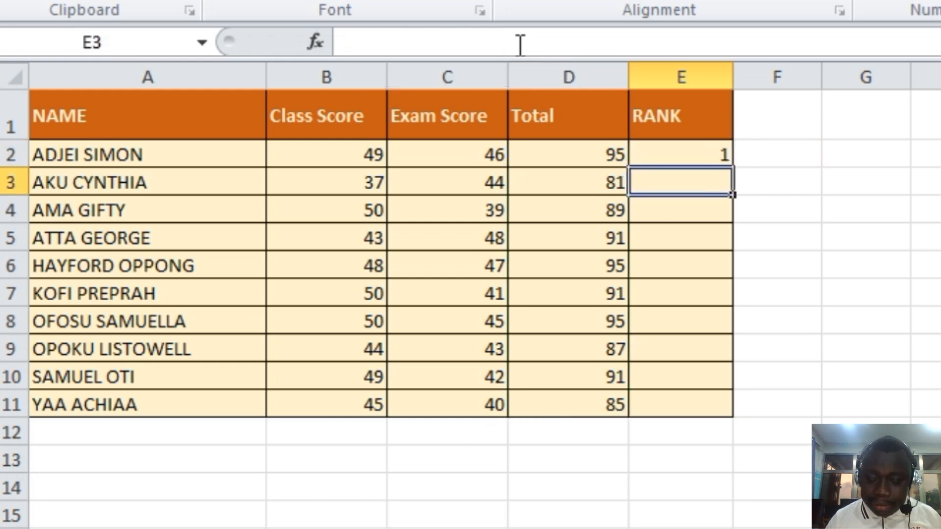
# - Inspect the arguments and referenced cells of the RANK formula in cell E2 without changing it
pyautogui.click(653, 147)
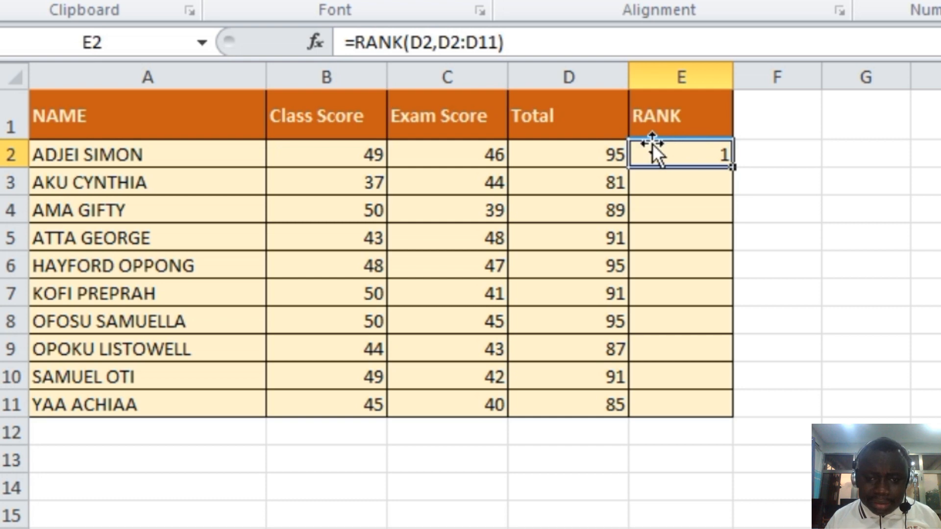
pyautogui.click(497, 43)
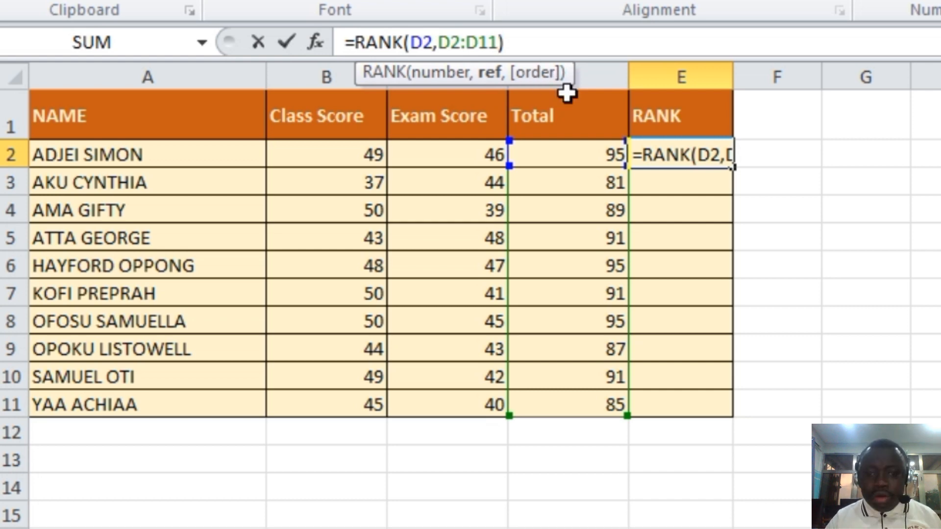
pyautogui.press('Return')
pyautogui.click(819, 255)
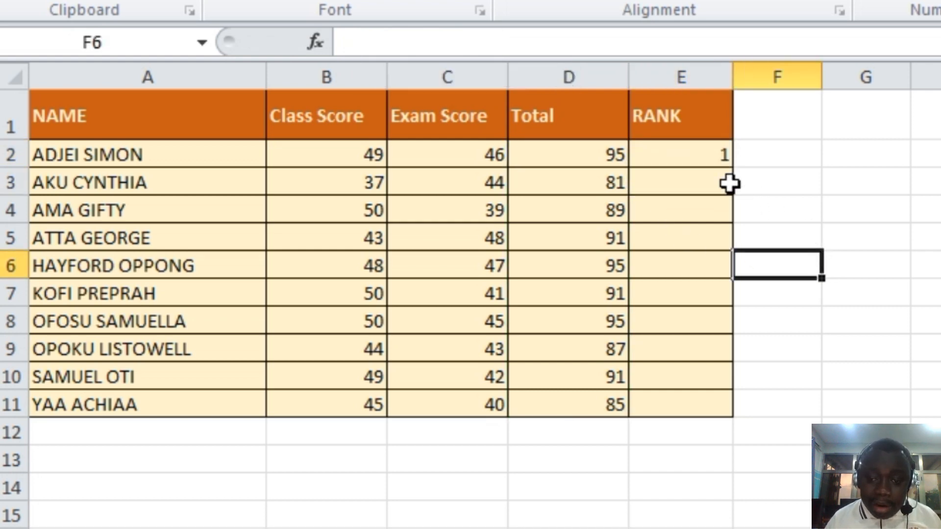
# - Make the reference range in the E2 formula absolute so it reads =RANK(D2,$D$2:$D$11)
pyautogui.click(700, 152)
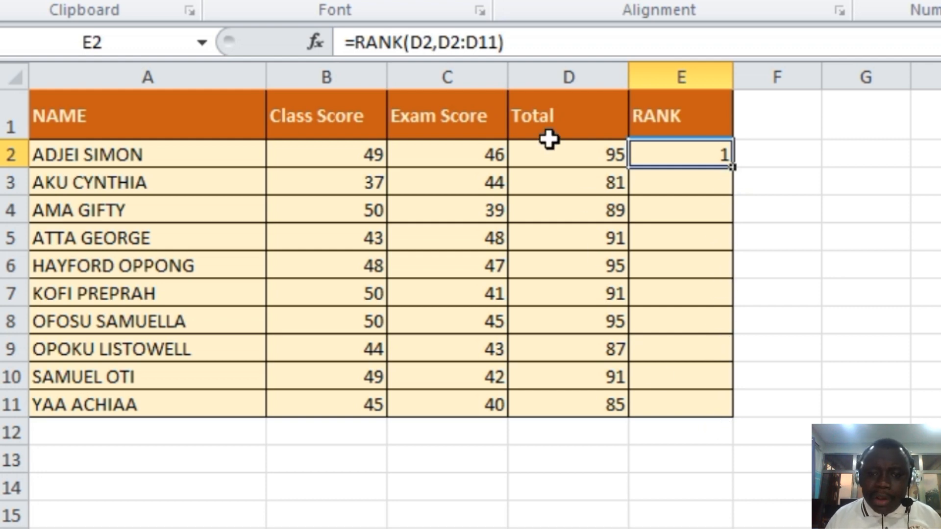
pyautogui.moveTo(499, 43); pyautogui.dragTo(439, 43)
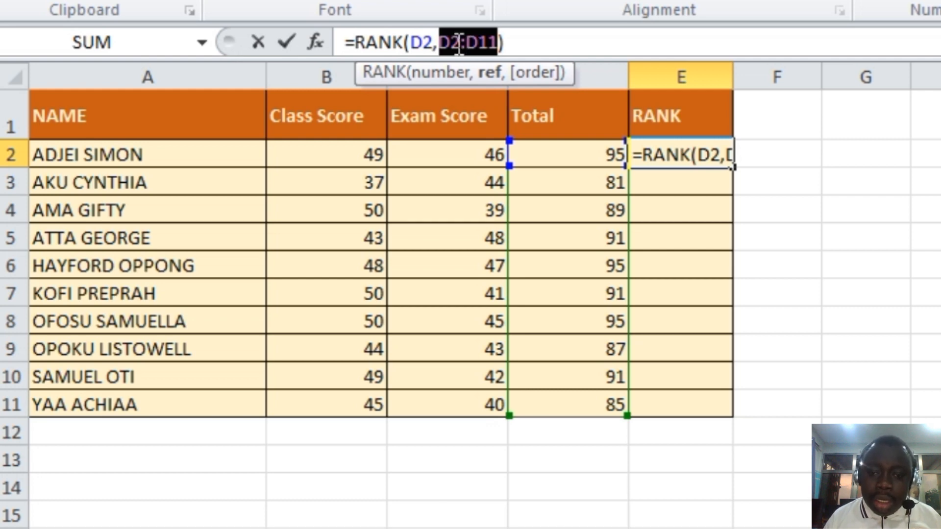
pyautogui.click(442, 46)
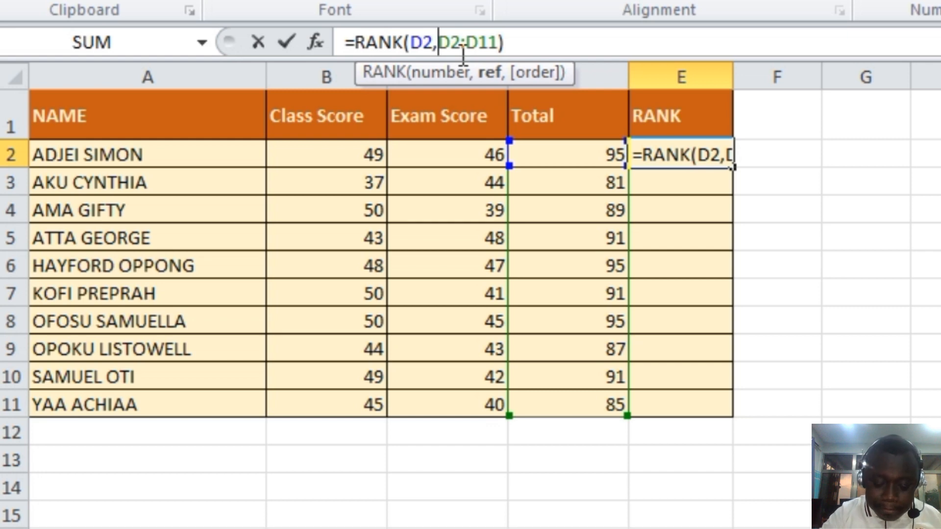
pyautogui.write('$')
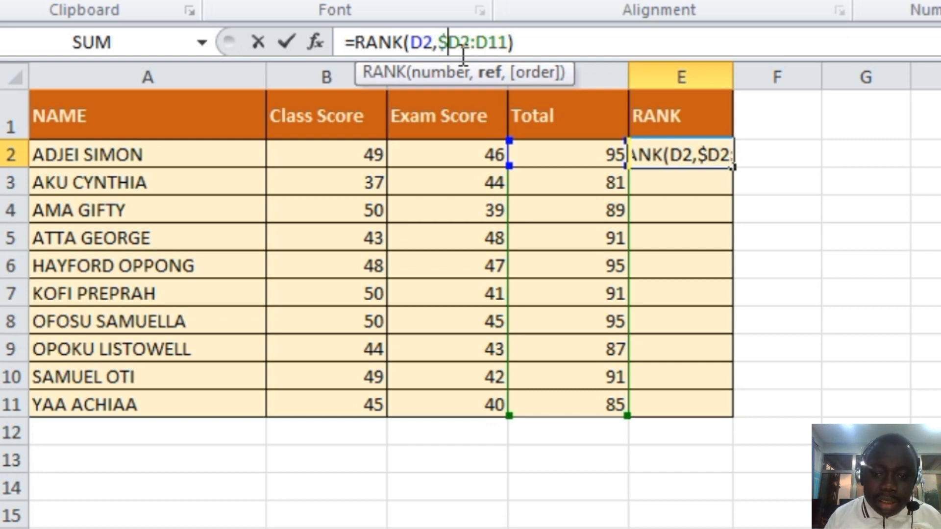
pyautogui.click(462, 44)
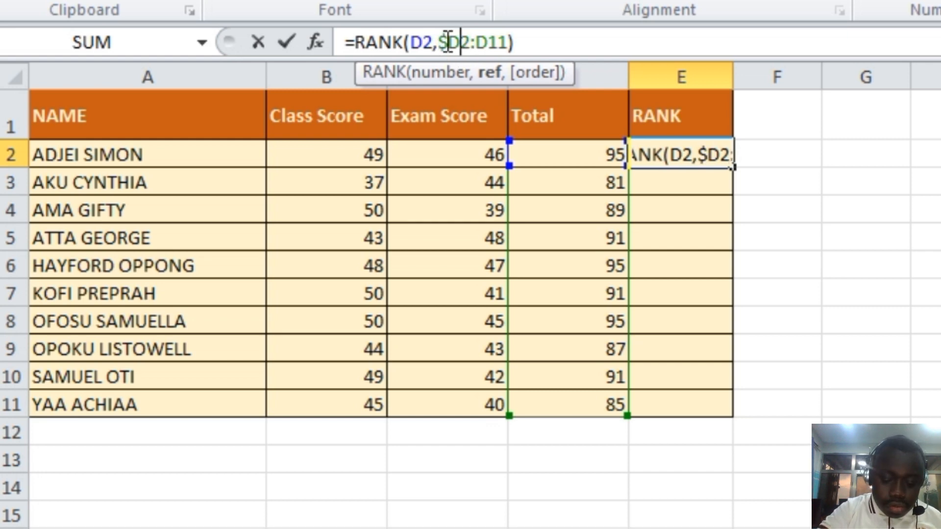
pyautogui.write('$')
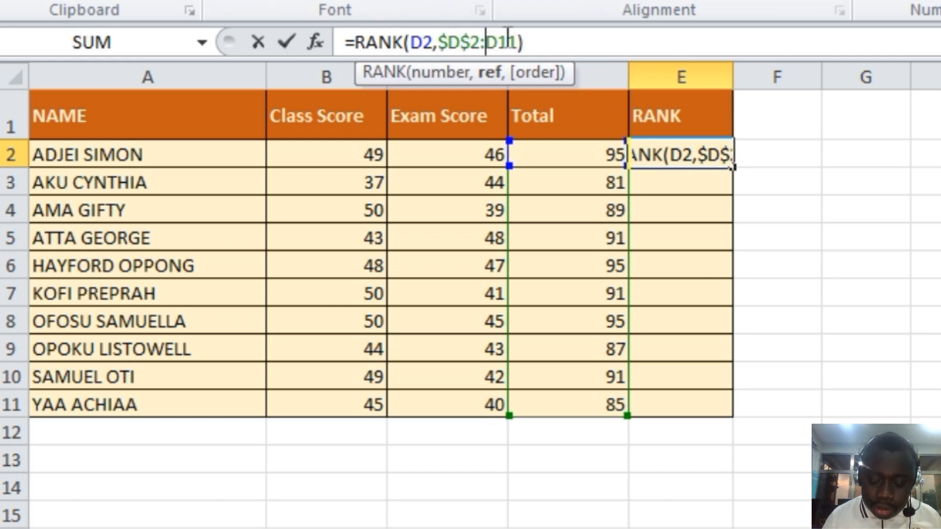
pyautogui.click(485, 43)
pyautogui.write('$')
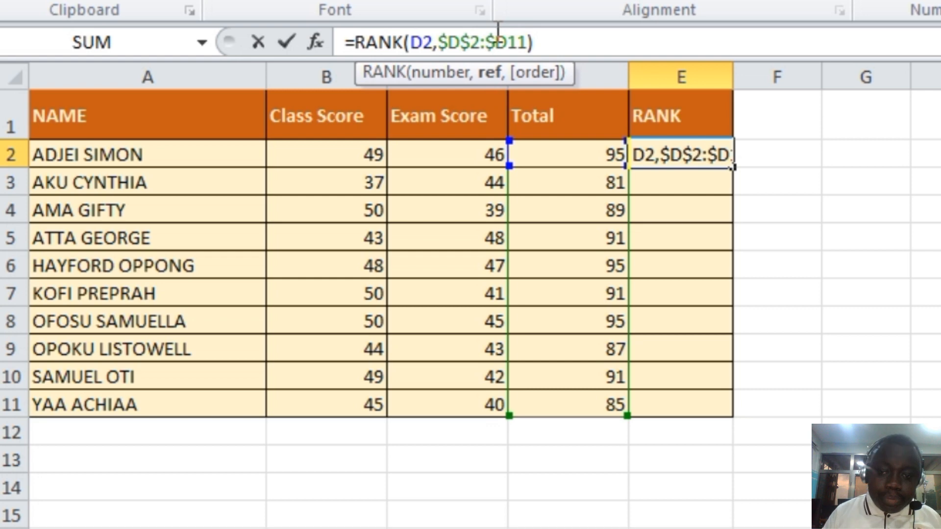
pyautogui.click(508, 41)
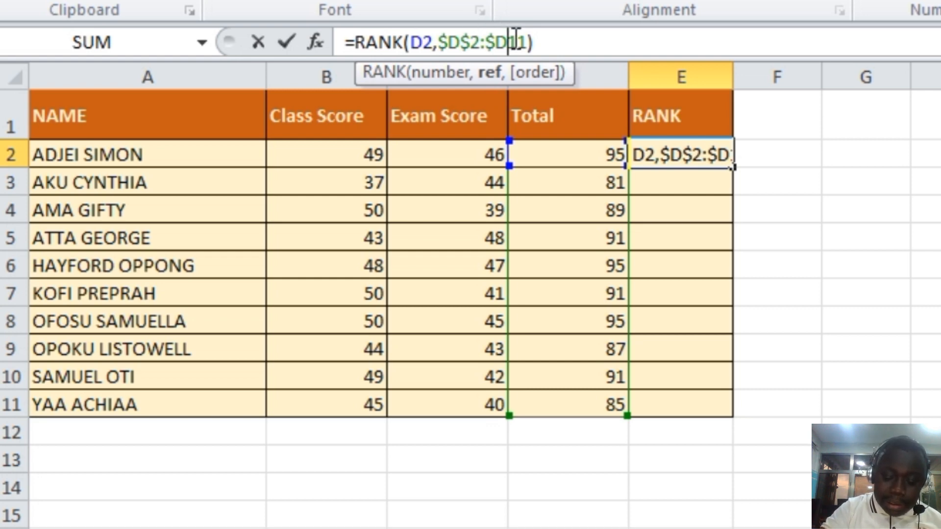
pyautogui.write('$')
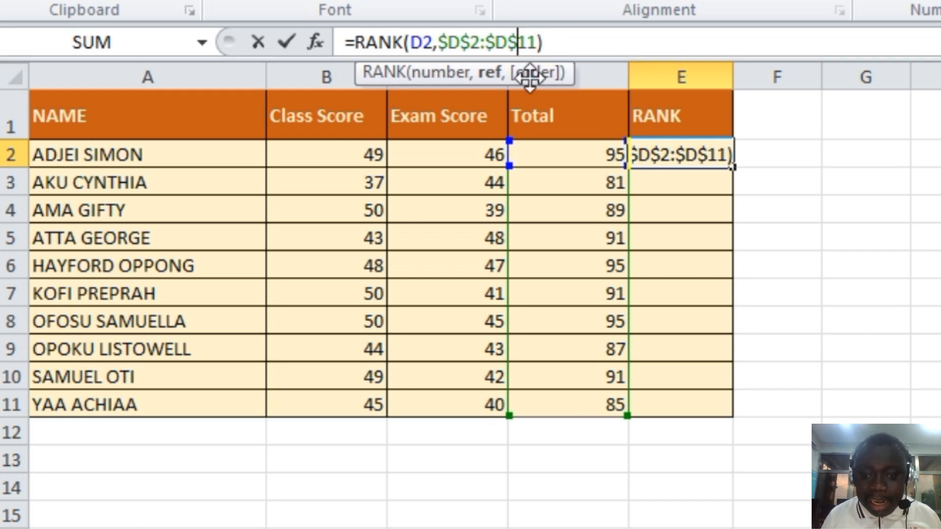
pyautogui.click(562, 42)
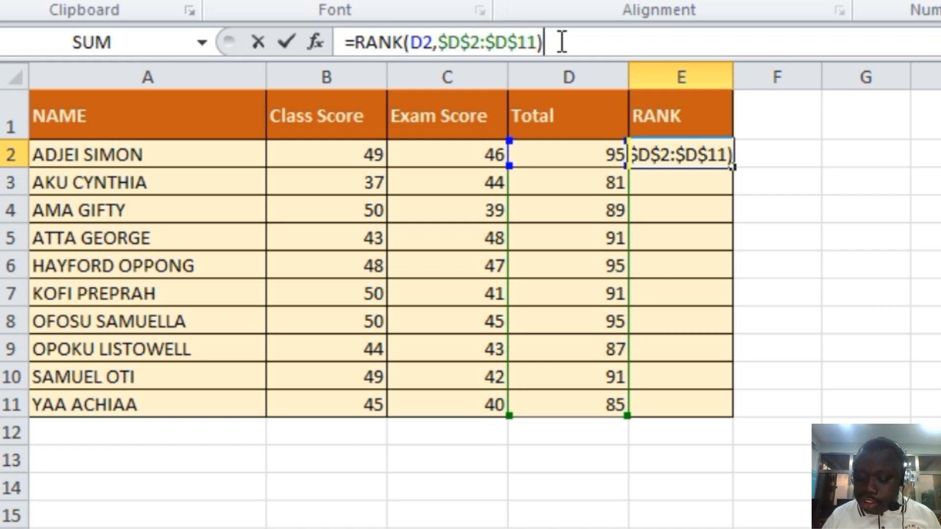
pyautogui.press('Return')
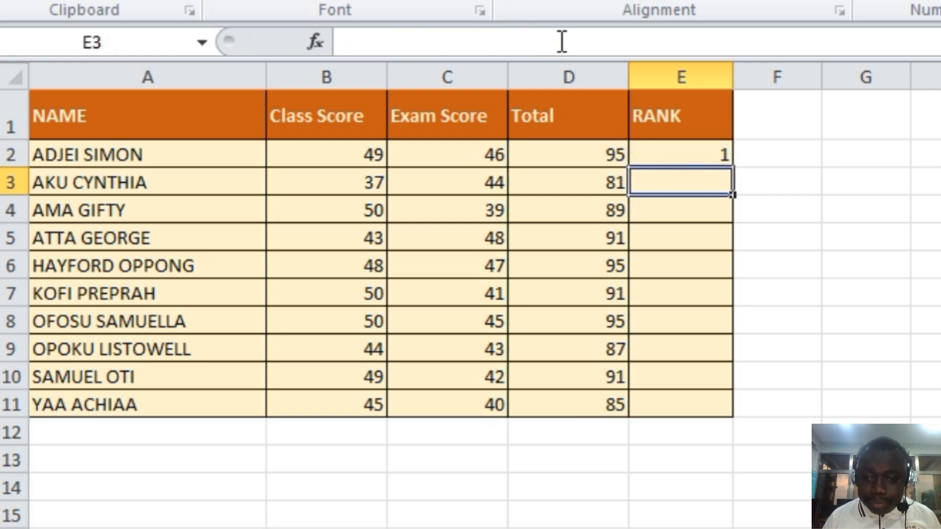
# - Fill the RANK formula from E2 down through E11
pyautogui.click(696, 156)
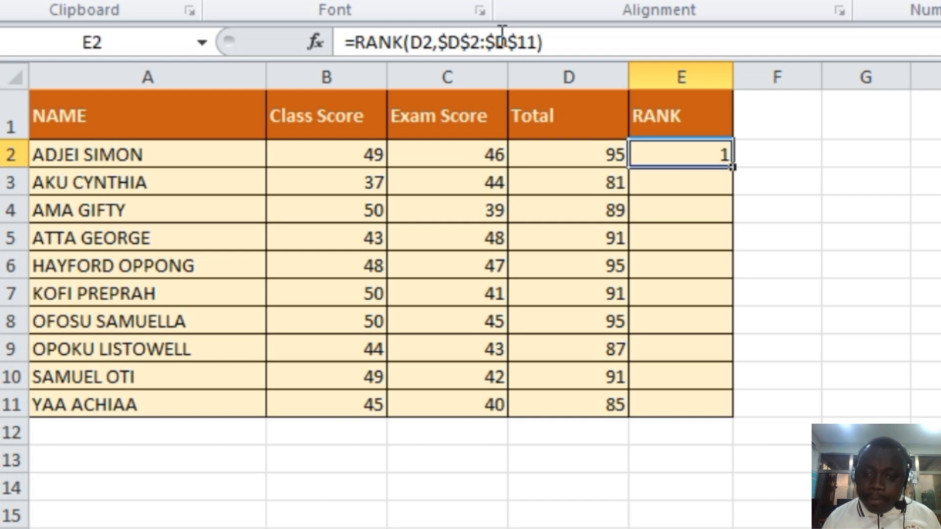
pyautogui.moveTo(733, 169); pyautogui.dragTo(734, 414)
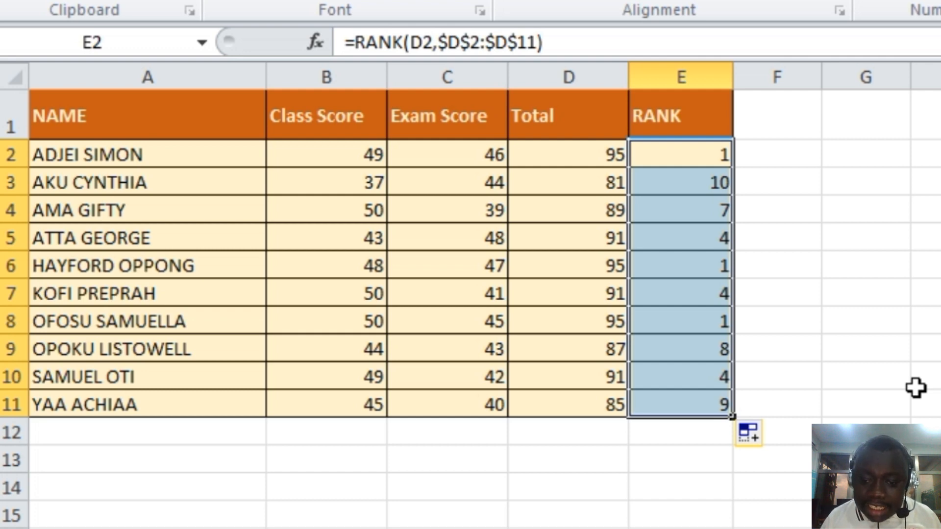
pyautogui.click(850, 395)
# - Check the rank in E6 against the tied totals in D6, D2 and D8
pyautogui.click(719, 267)
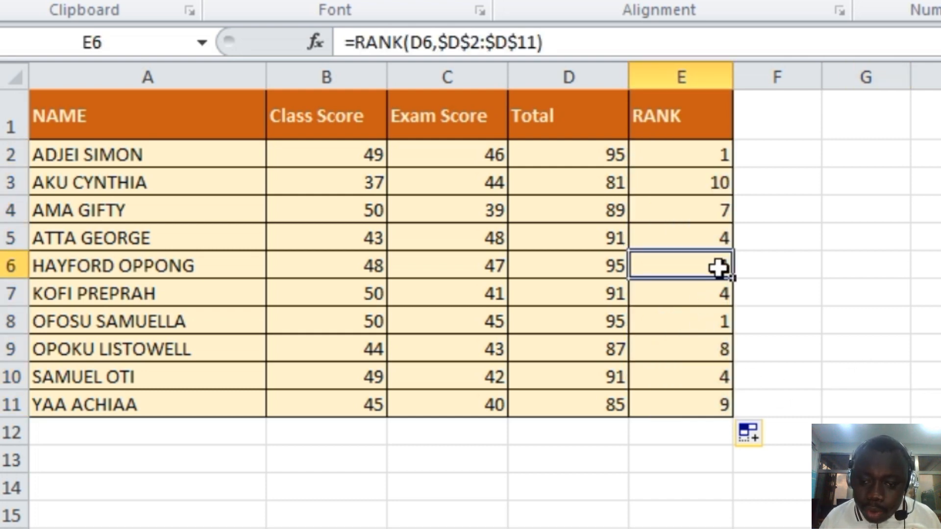
pyautogui.click(610, 266)
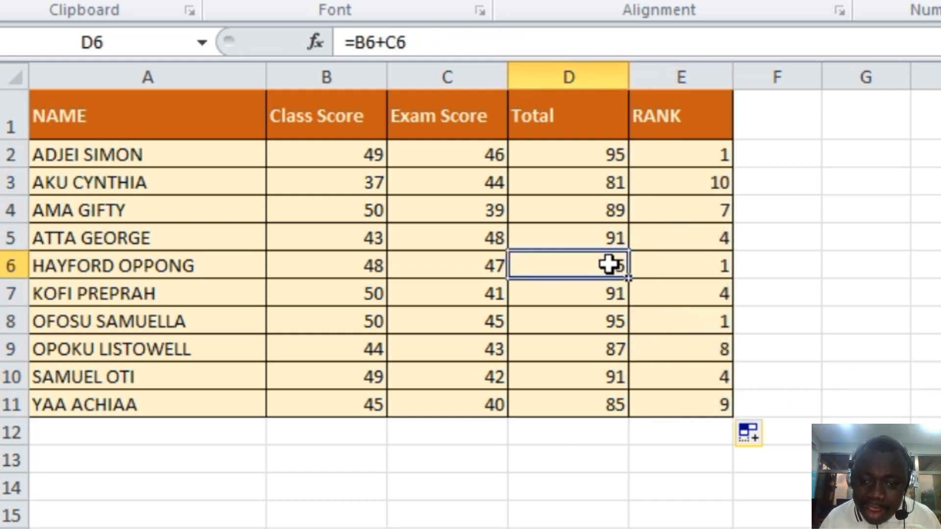
pyautogui.click(603, 160)
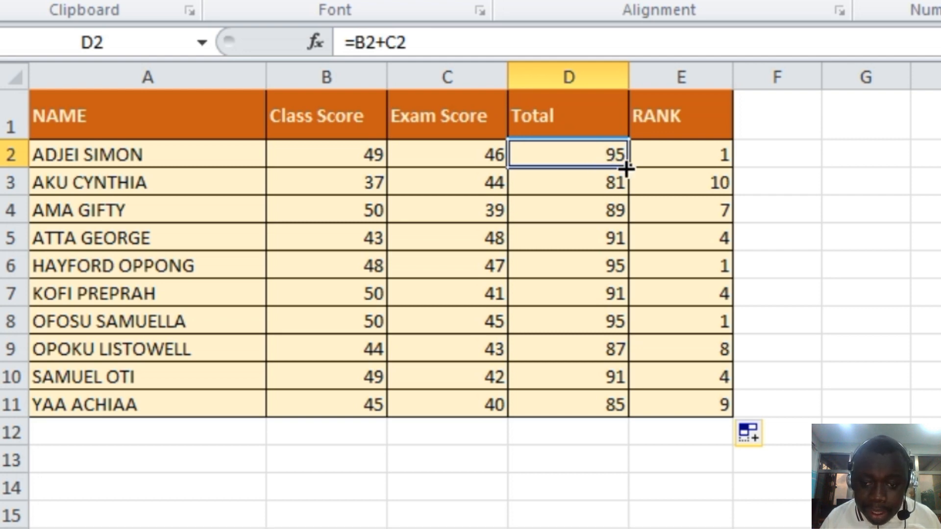
pyautogui.click(610, 327)
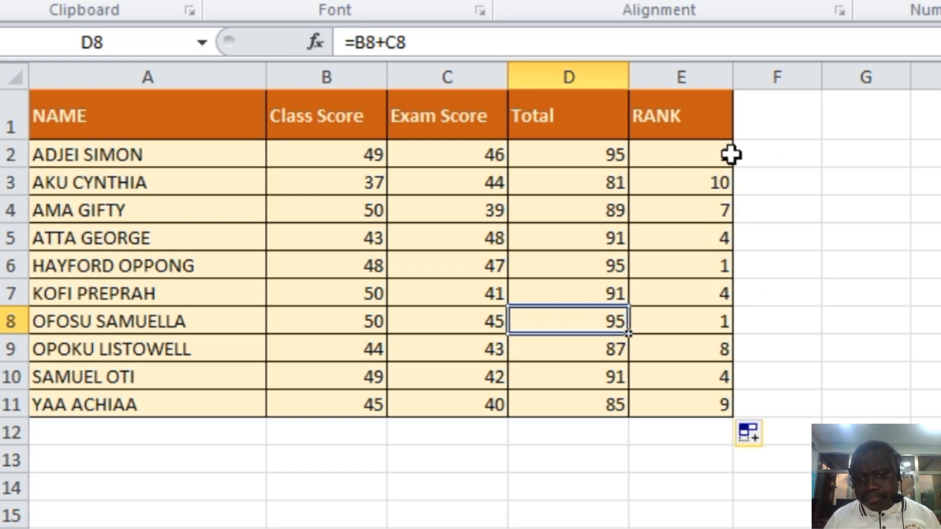
# - Add the ascending order argument 1 to the E2 formula, making it =RANK(D2,$D$2:$D$11,1)
pyautogui.click(723, 152)
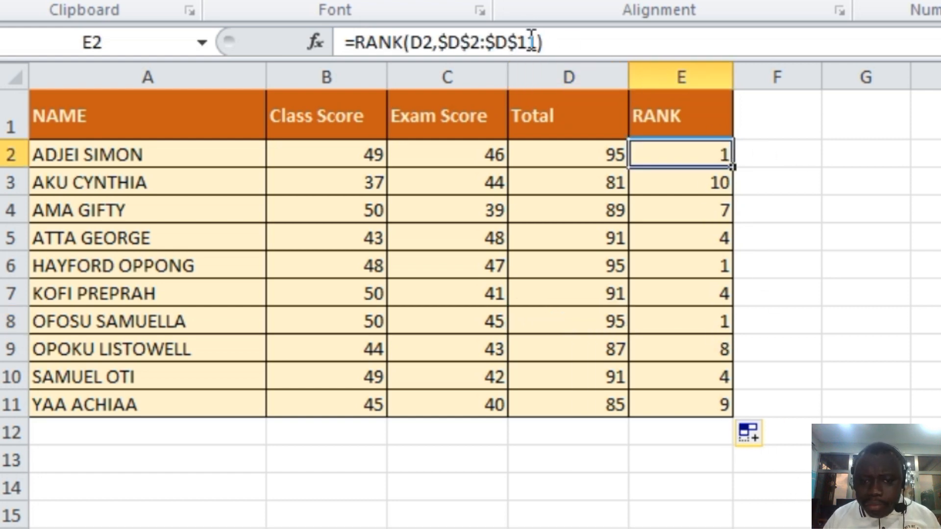
pyautogui.click(537, 43)
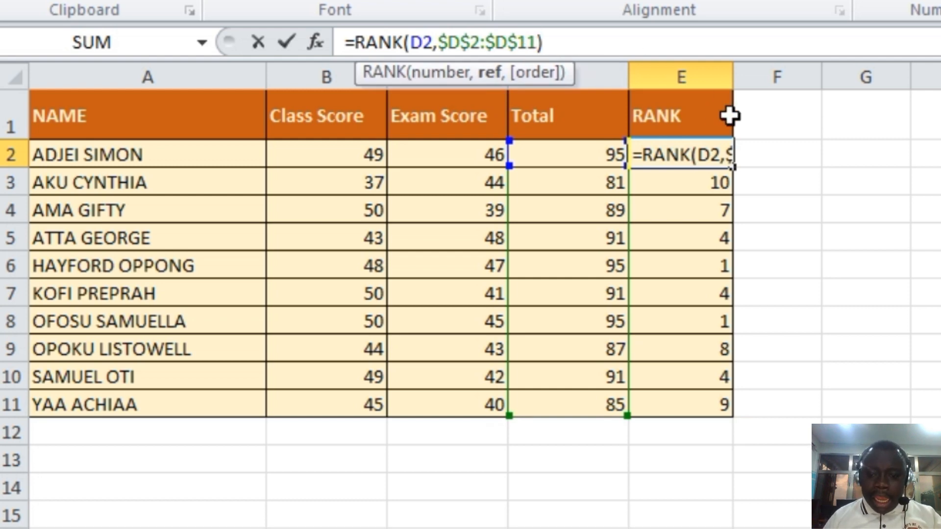
pyautogui.write(',')
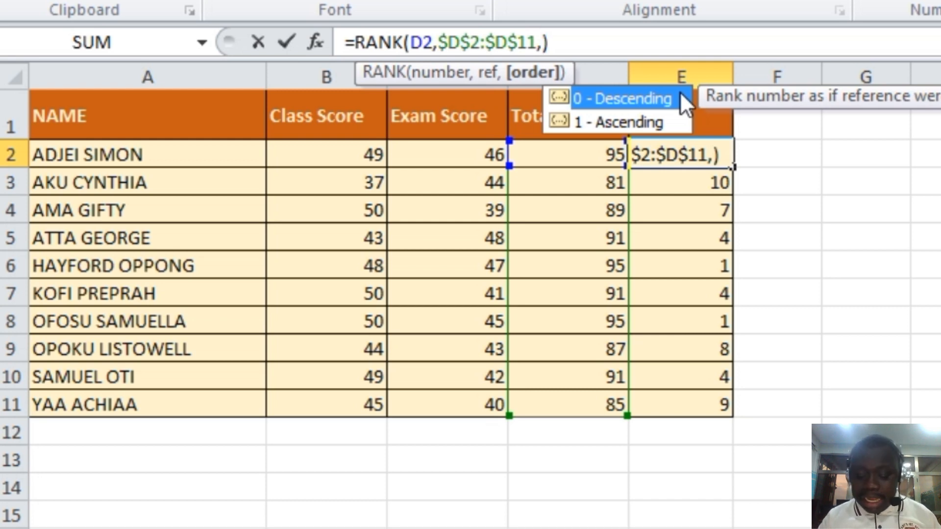
pyautogui.write('1')
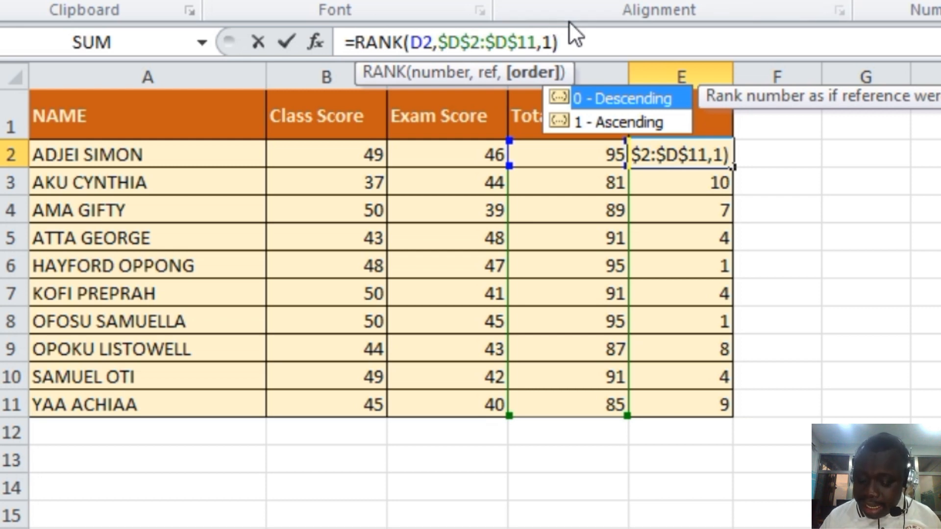
pyautogui.press('Return')
# - Fill the ascending-order RANK formula from E2 down through E11
pyautogui.click(681, 152)
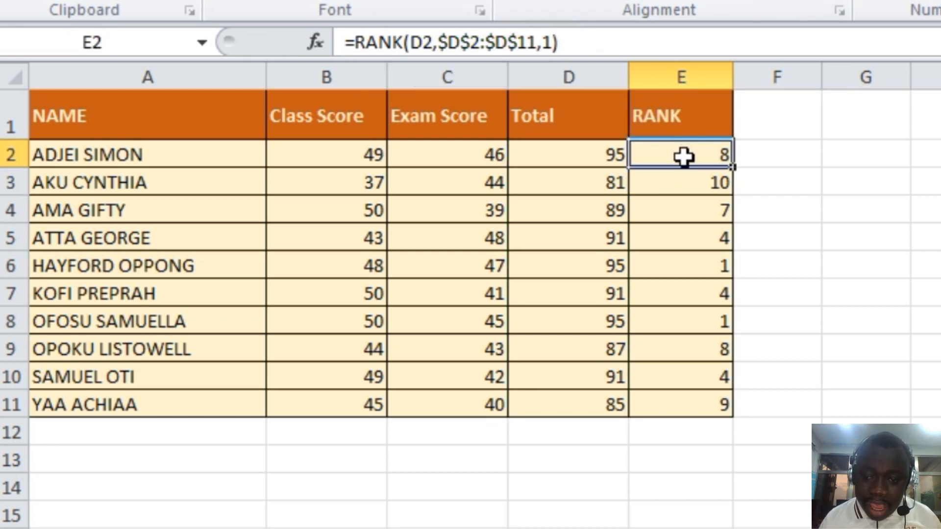
pyautogui.moveTo(731, 165); pyautogui.dragTo(733, 410)
pyautogui.click(730, 453)
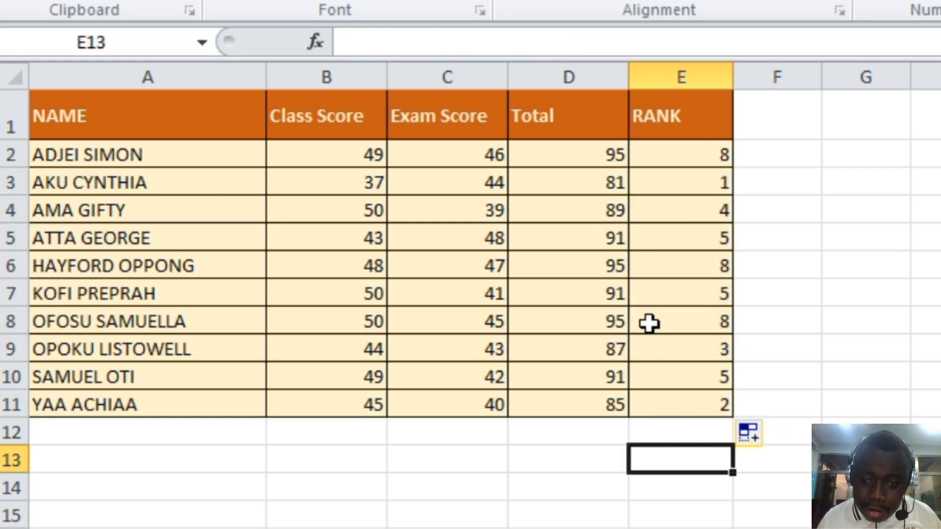
# - Check the total in D6 and its rank, and set the E6 formula's order argument to 0 for descending
pyautogui.click(609, 269)
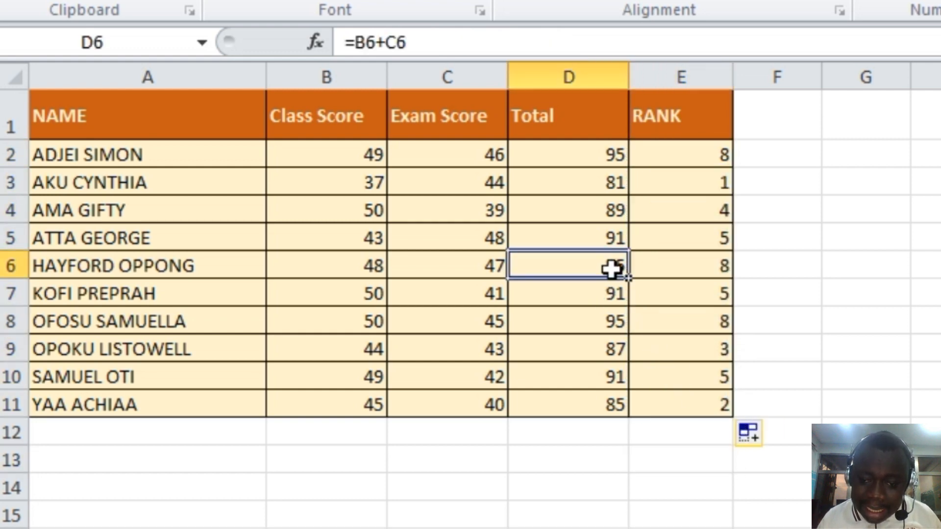
pyautogui.click(716, 268)
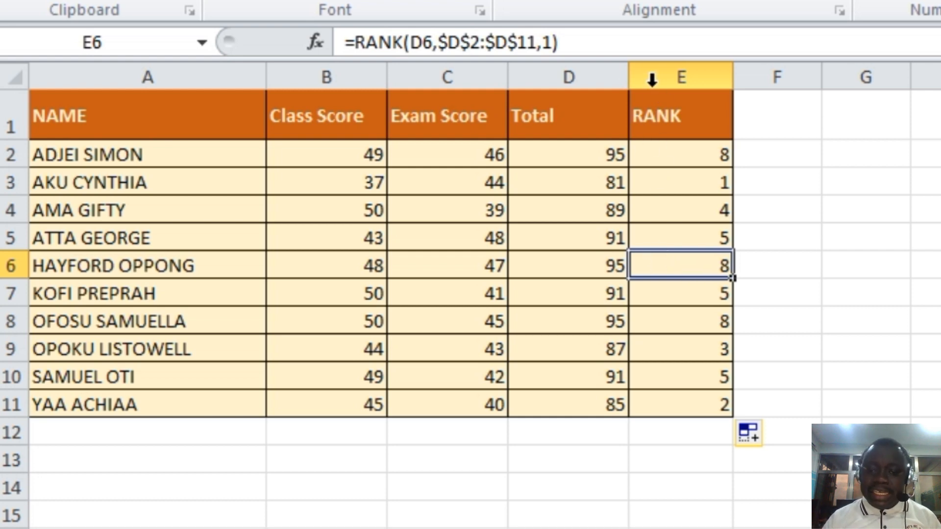
pyautogui.click(553, 43)
pyautogui.press('BackSpace')
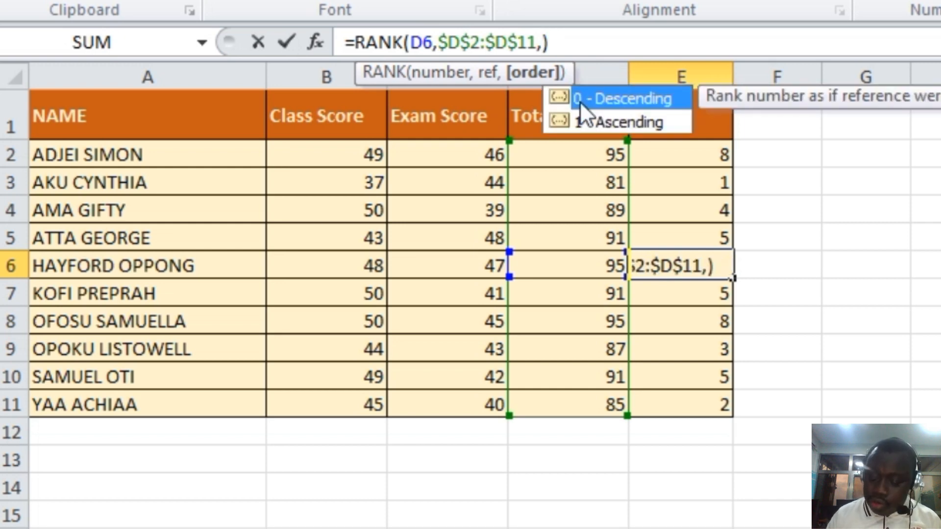
pyautogui.write('0')
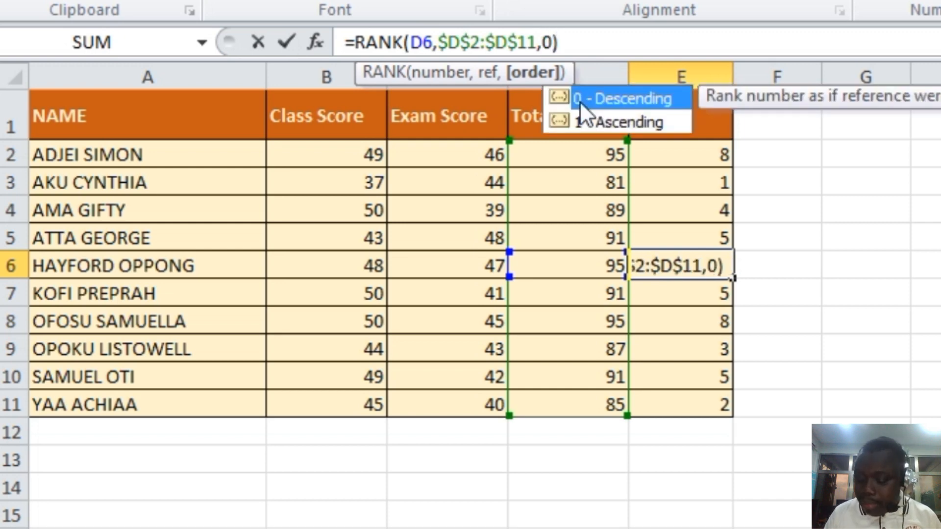
pyautogui.press('Return')
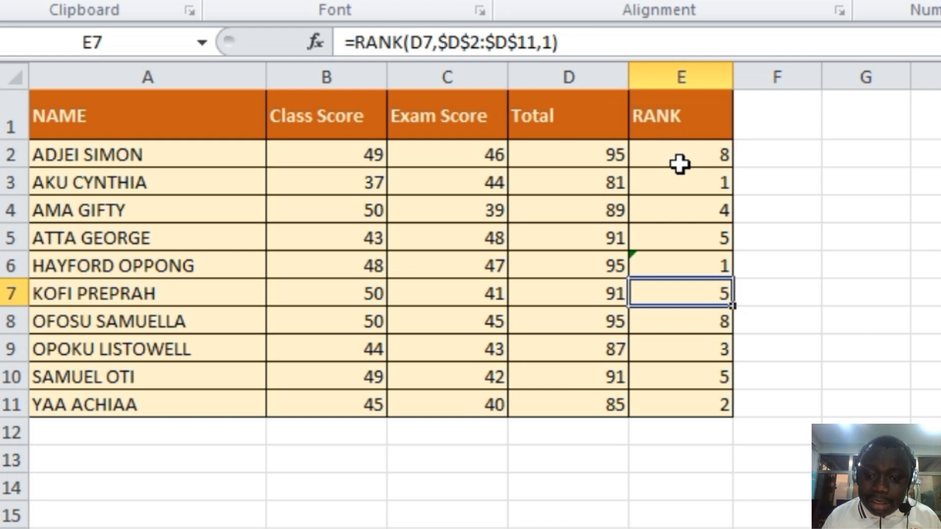
# - Set the order argument of the E2 formula to 0, making it =RANK(D2,$D$2:$D$11,0)
pyautogui.click(712, 158)
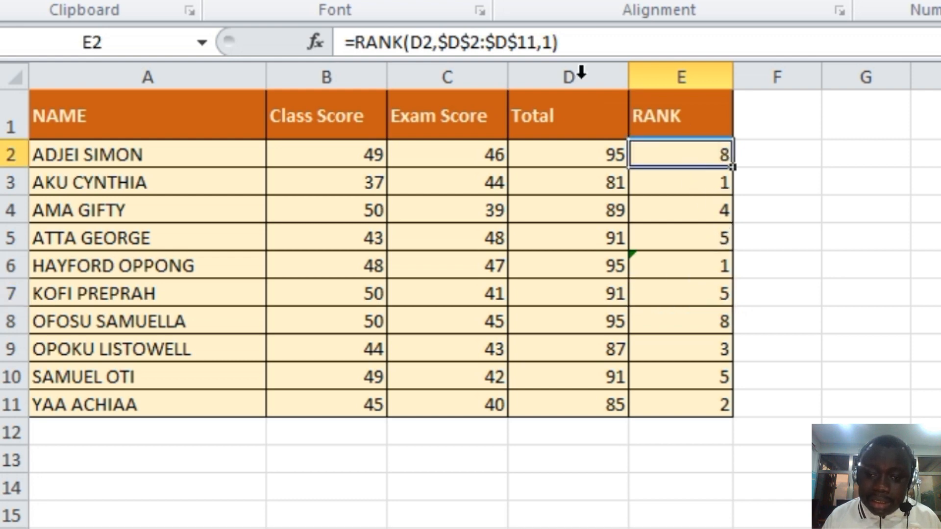
pyautogui.click(552, 43)
pyautogui.press('BackSpace')
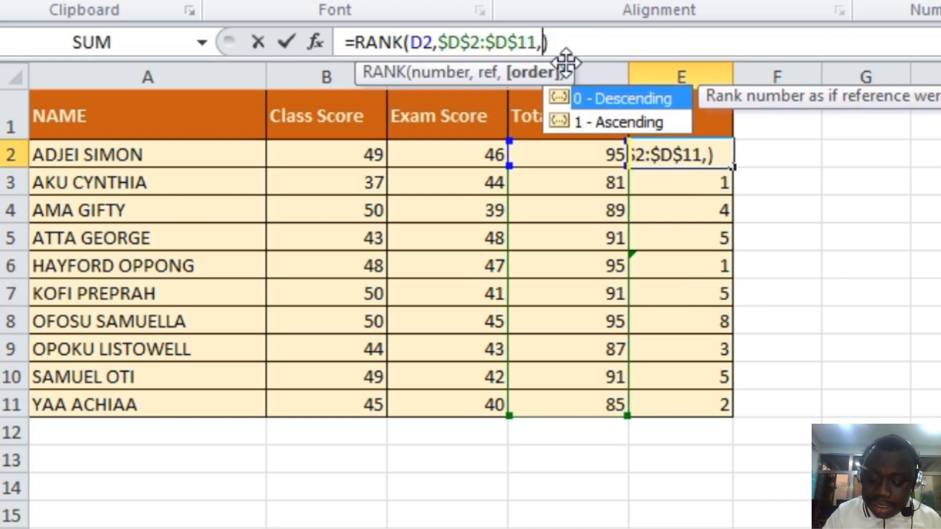
pyautogui.write('0')
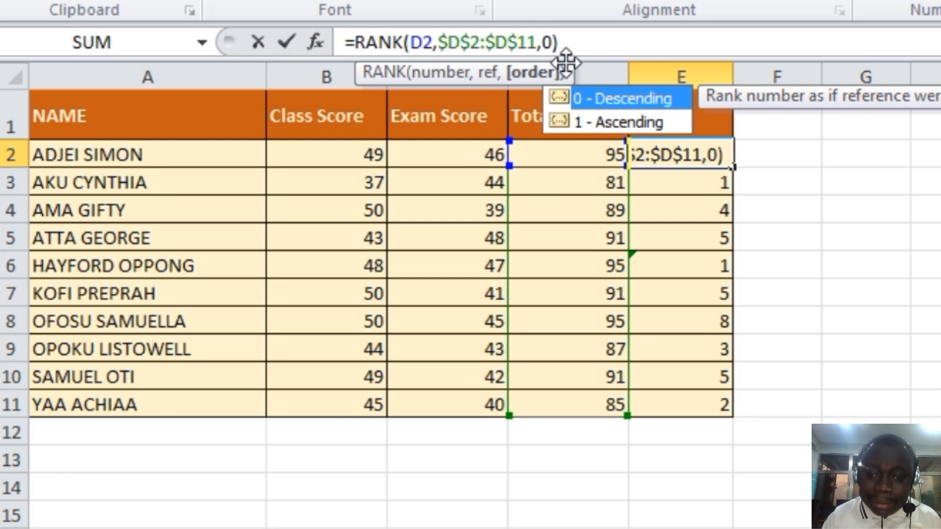
pyautogui.press('Return')
pyautogui.click(717, 152)
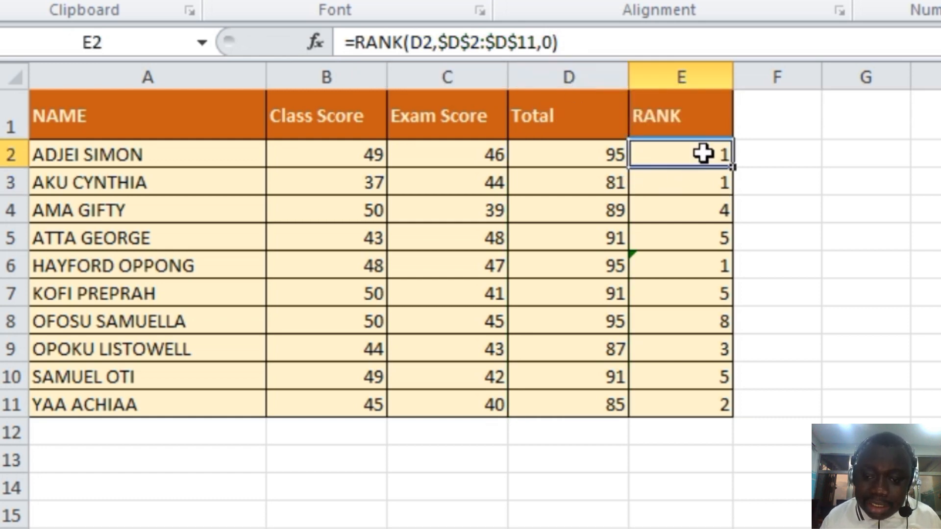
# - Fill the descending-order RANK formula from E2 down through E11 and check the ranks against the totals
pyautogui.moveTo(733, 166); pyautogui.dragTo(734, 405)
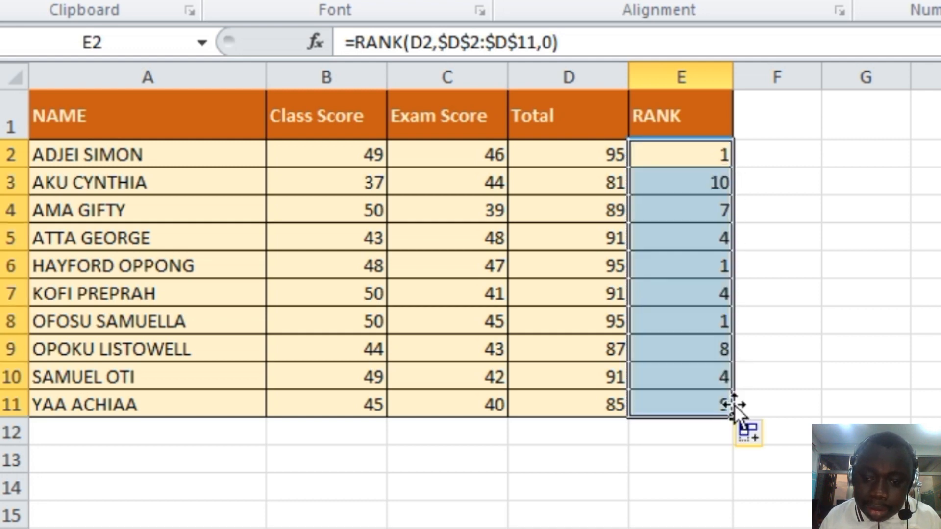
pyautogui.click(863, 316)
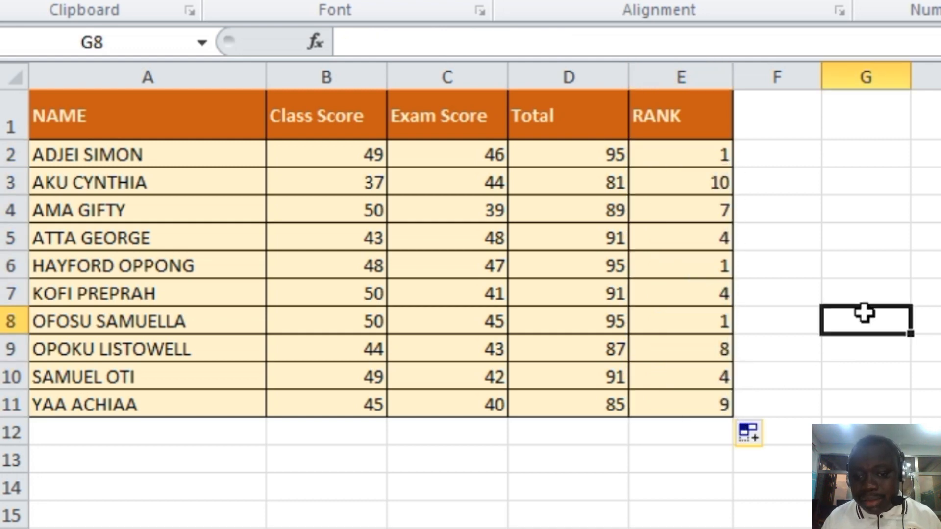
pyautogui.click(609, 151)
pyautogui.click(691, 156)
pyautogui.click(621, 189)
pyautogui.click(671, 233)
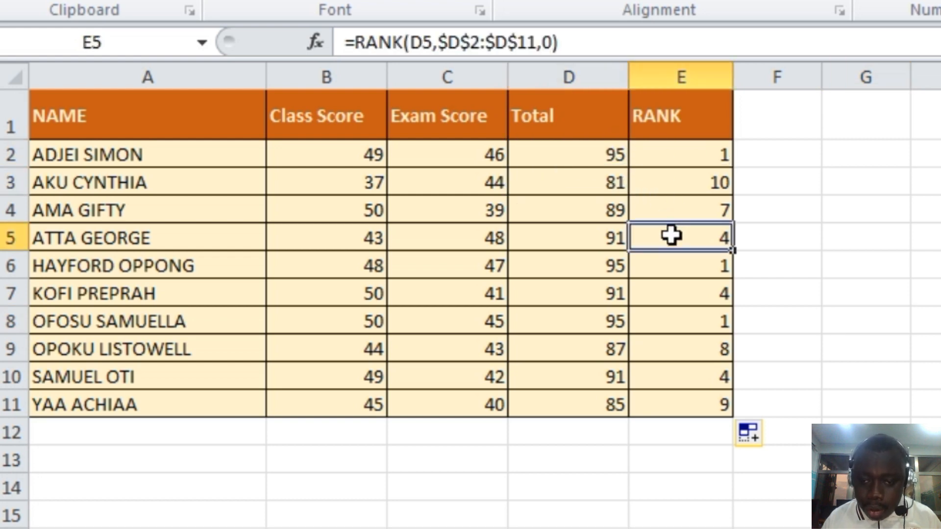
pyautogui.click(637, 338)
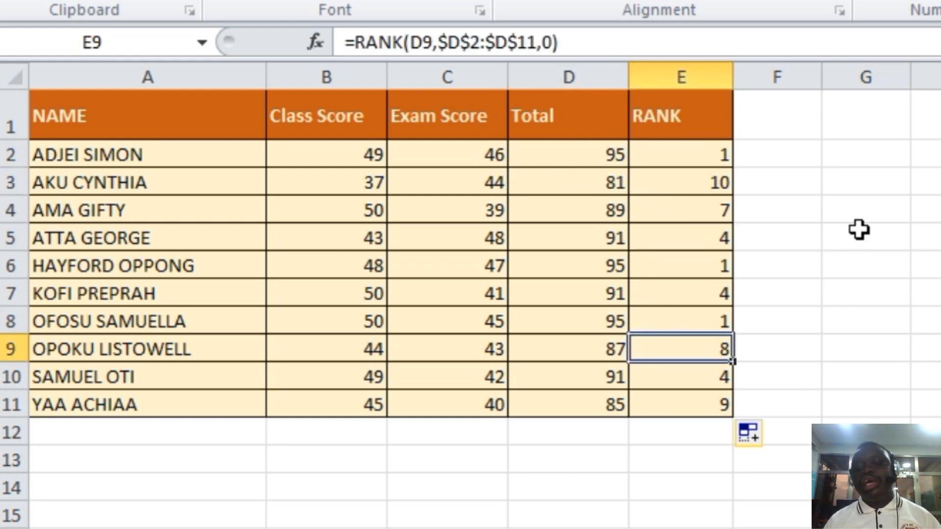
pyautogui.click(879, 236)
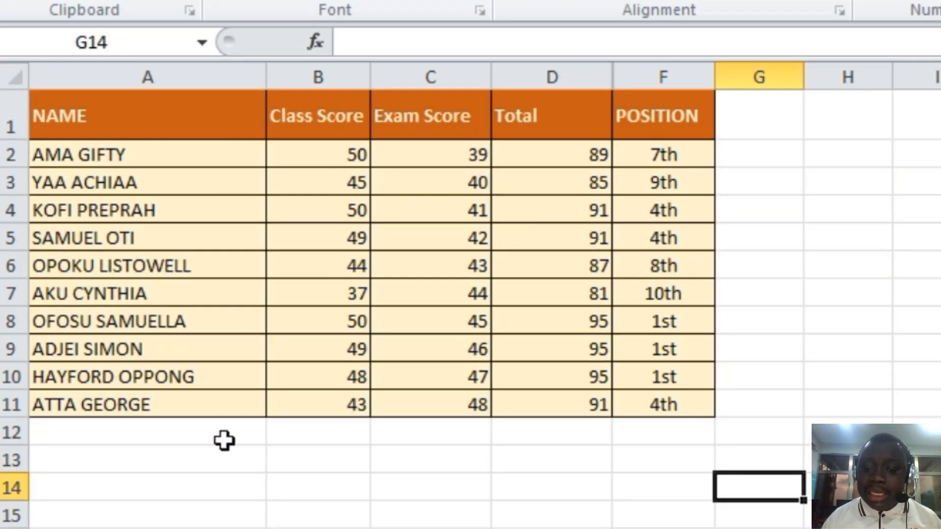
# - Examine the POSITION formulas in F2 through F11 of the other score table, which add ordinal suffixes to the ranks
pyautogui.click(681, 159)
pyautogui.click(682, 189)
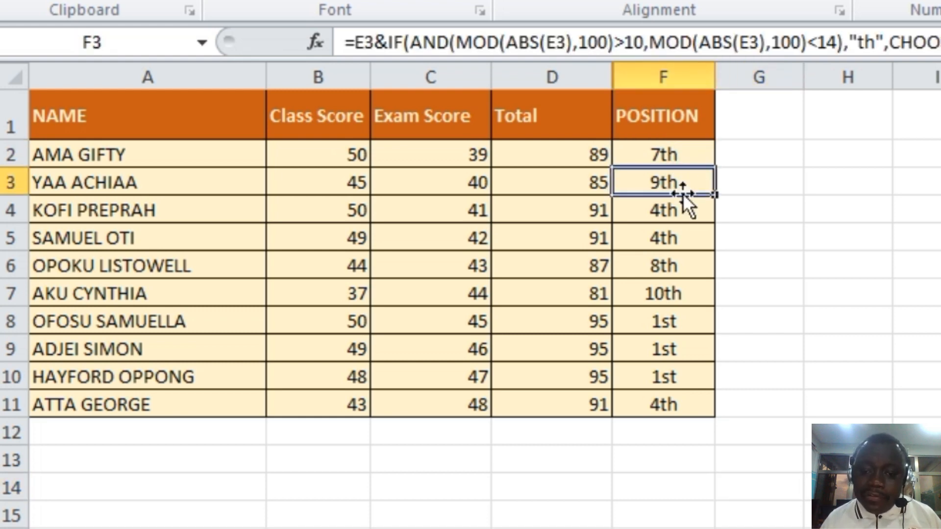
pyautogui.click(683, 210)
pyautogui.click(806, 238)
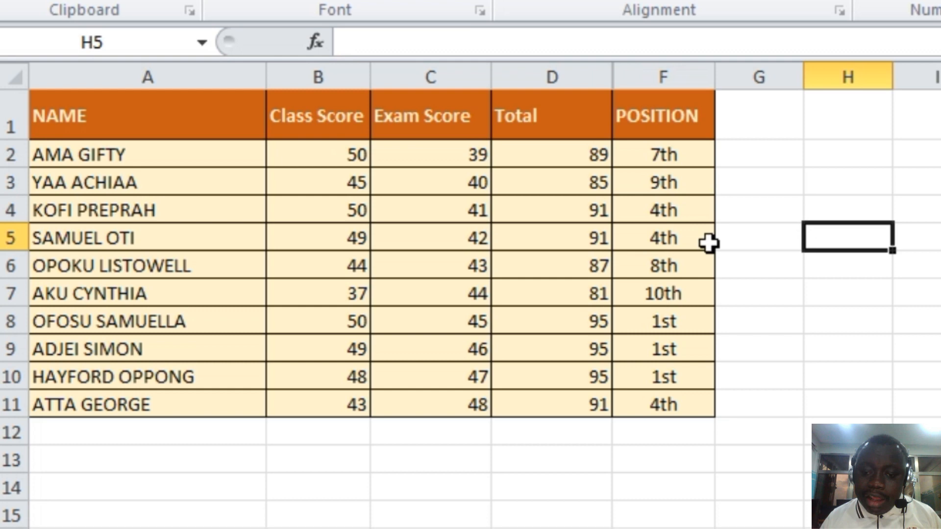
pyautogui.click(678, 240)
pyautogui.click(672, 269)
pyautogui.click(669, 297)
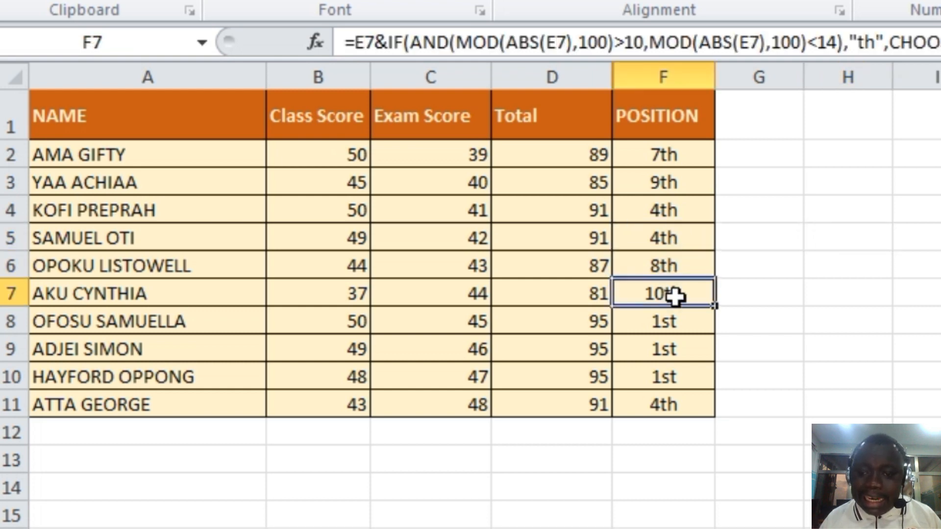
pyautogui.click(667, 343)
pyautogui.click(660, 382)
pyautogui.click(660, 401)
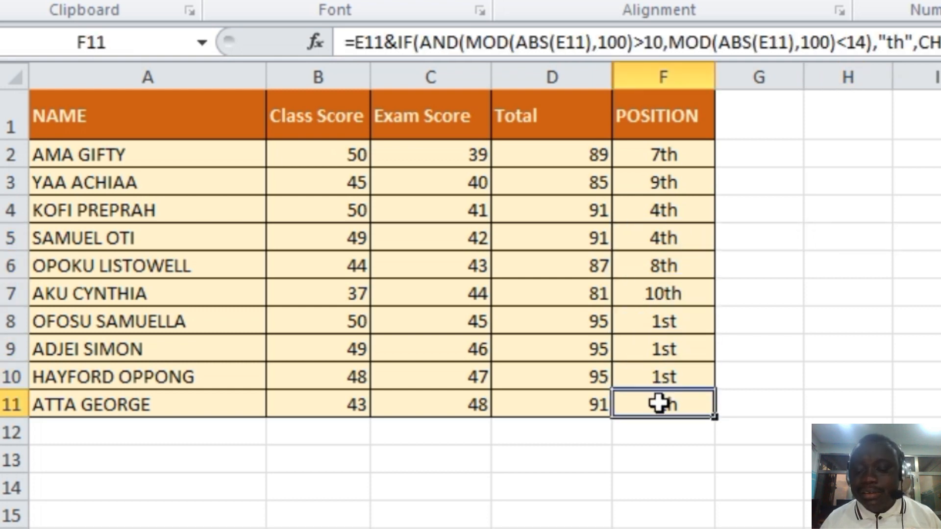
pyautogui.click(794, 311)
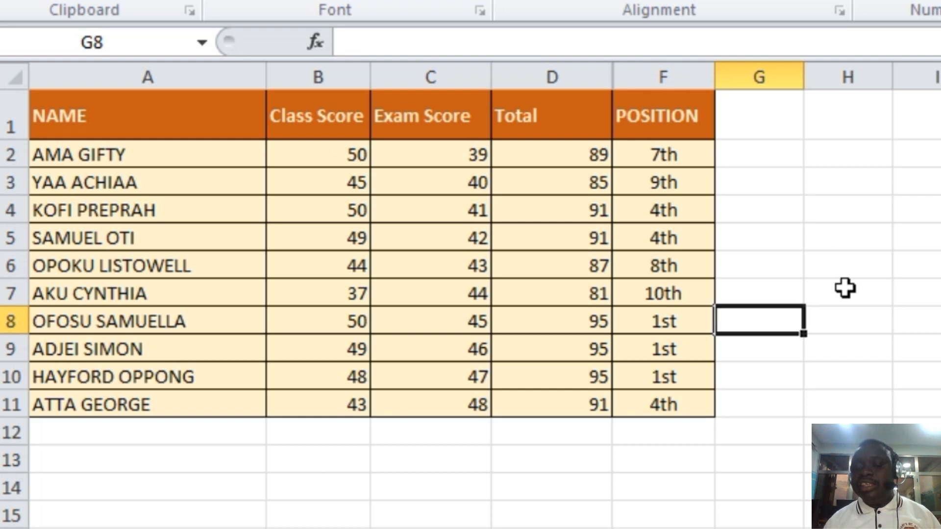